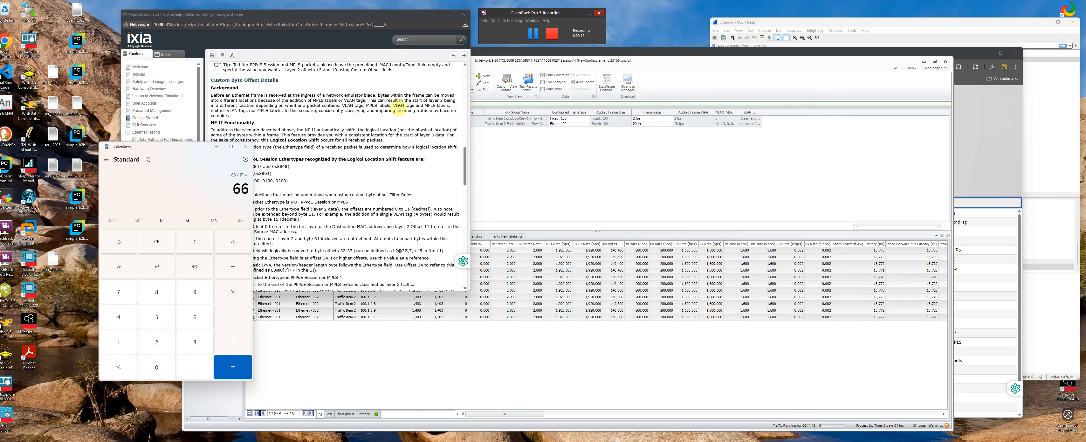
# - Minimize the calculator and shift the Network Emulator help window aside to uncover more of the IxNetwork window
pyautogui.moveTo(199, 151); pyautogui.dragTo(102, 191)
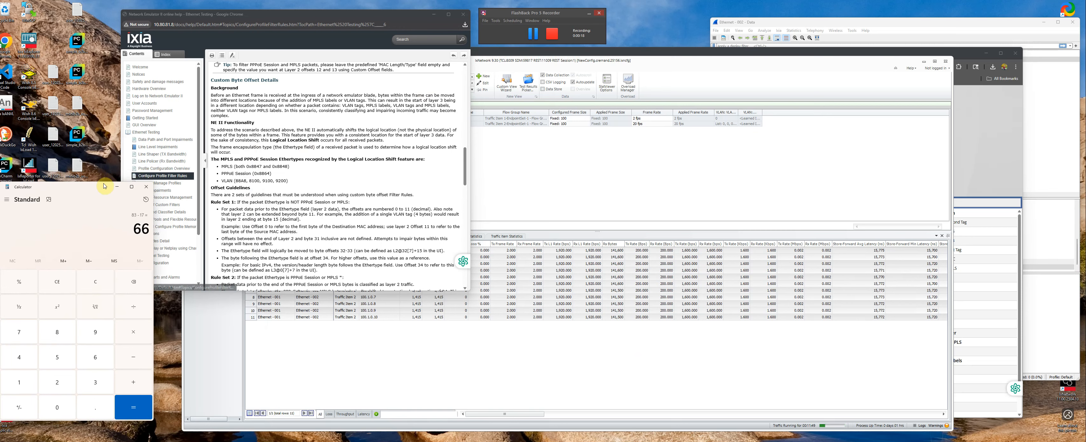
pyautogui.click(116, 188)
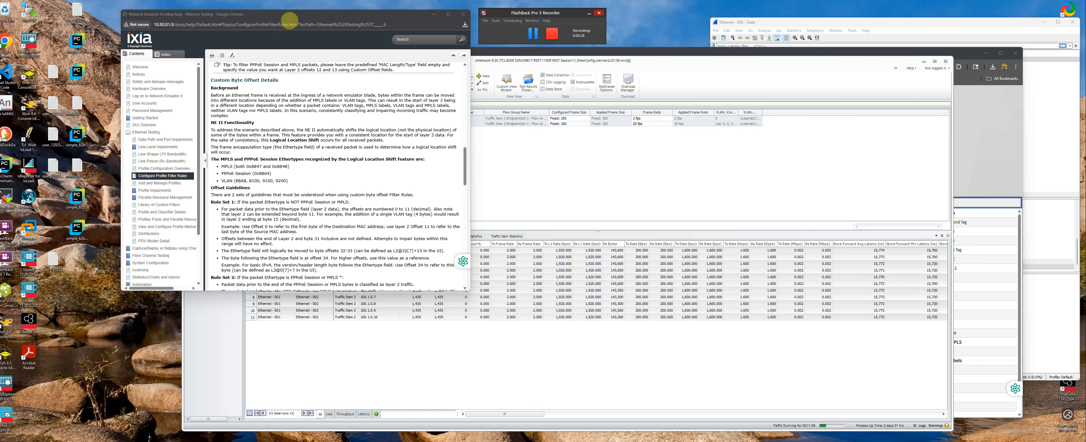
pyautogui.moveTo(293, 16); pyautogui.dragTo(230, 19)
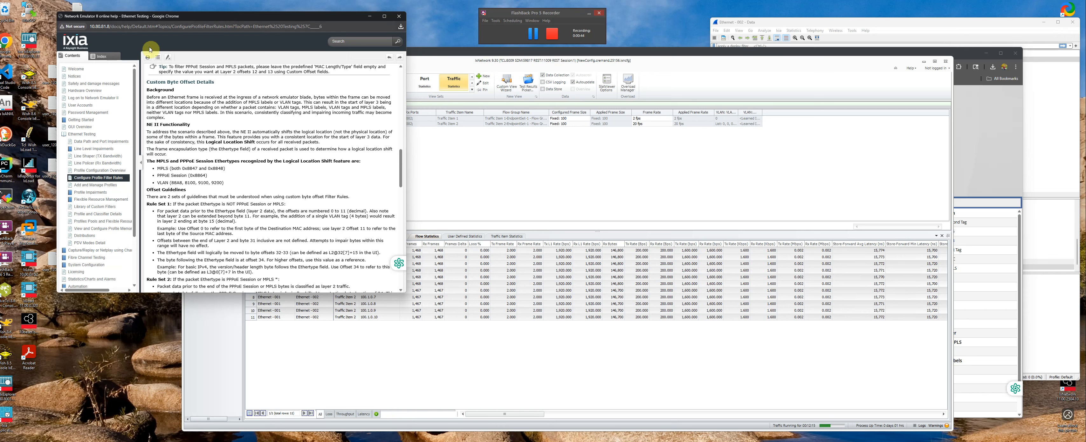
# - View the Welcome, Safety and damage messages, and Hardware Overview help topics, and expand the Getting Started chapter
pyautogui.click(76, 69)
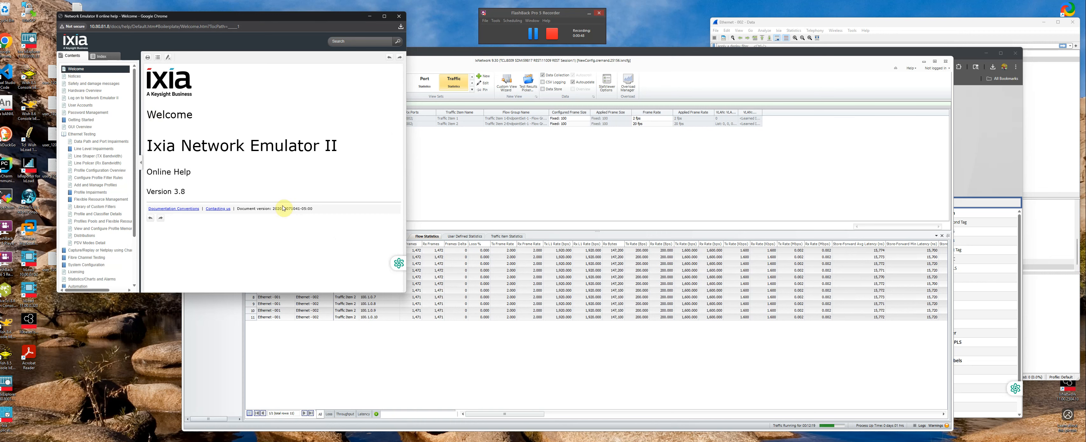
pyautogui.click(79, 83)
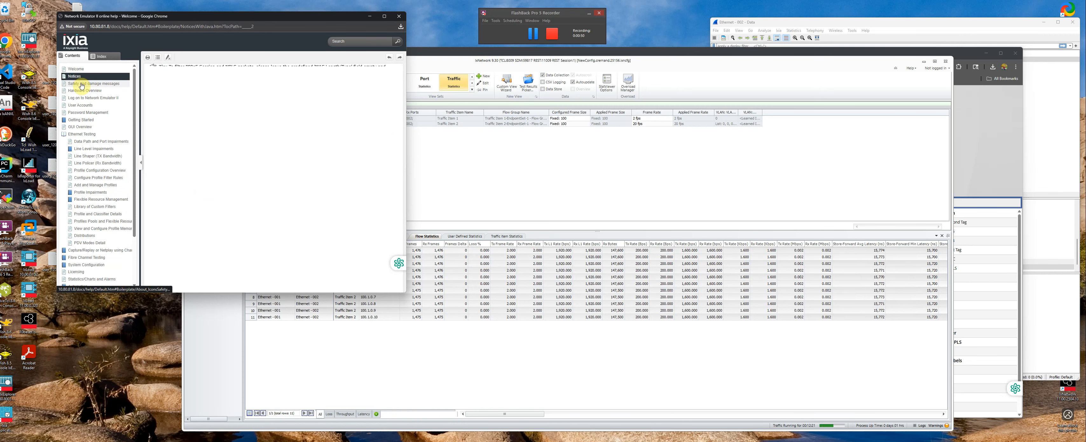
pyautogui.click(83, 92)
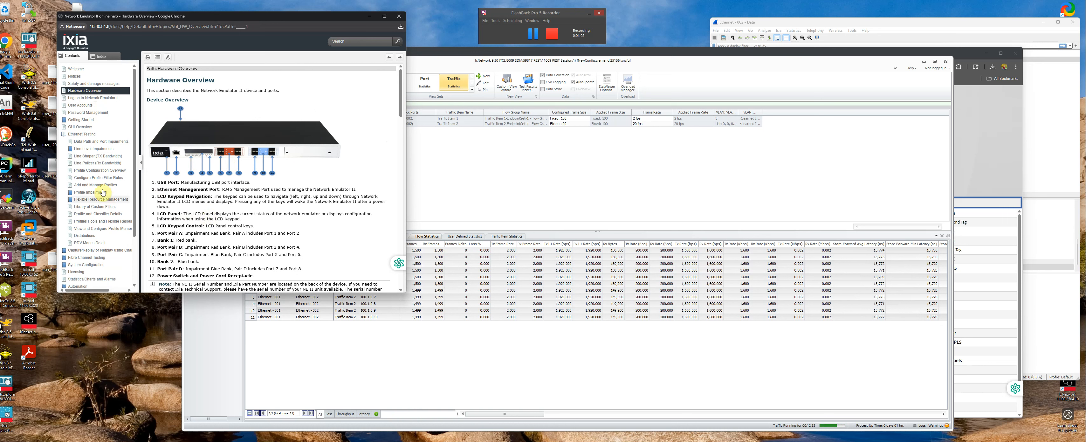
pyautogui.click(91, 119)
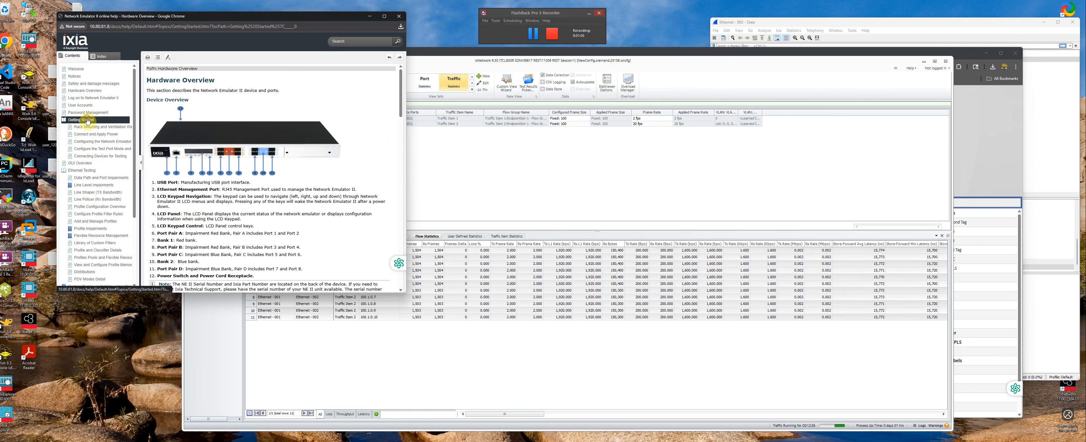
# - Collapse the Ethernet Testing chapter and look through the Channel Functionality topics under Capture/Replay or Netplay using Channels
pyautogui.click(87, 170)
pyautogui.click(87, 179)
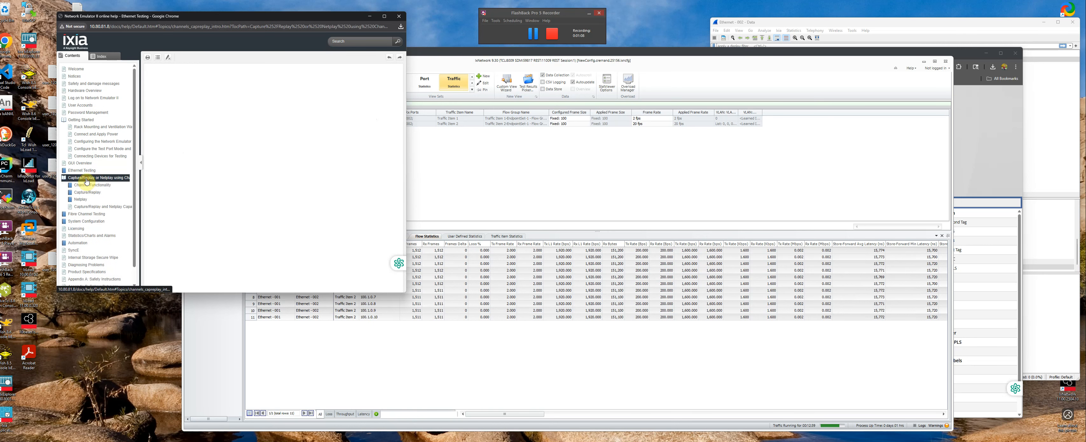
pyautogui.click(86, 184)
pyautogui.click(85, 193)
pyautogui.click(87, 199)
# - Look through the Capture/Replay help topics from Capture Settings Description to Downloading to a Capture File
pyautogui.click(87, 207)
pyautogui.click(87, 214)
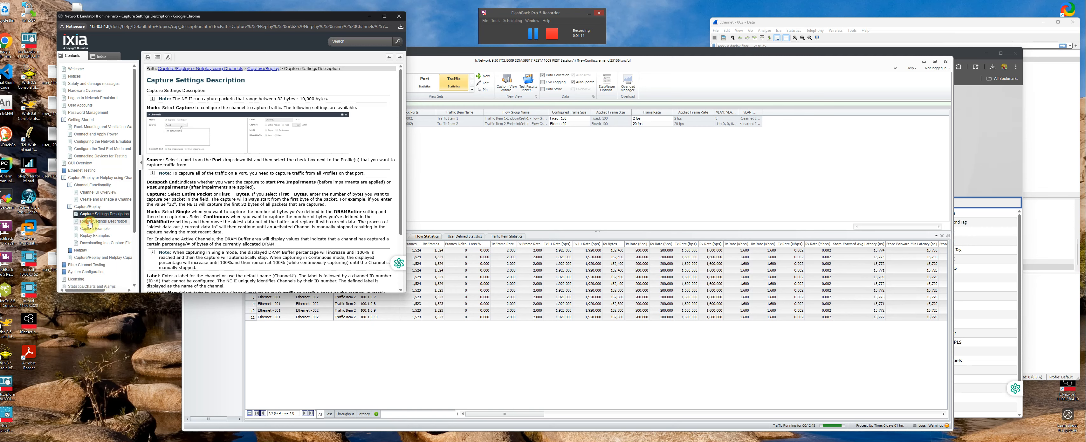
pyautogui.click(89, 222)
pyautogui.click(91, 228)
pyautogui.click(93, 235)
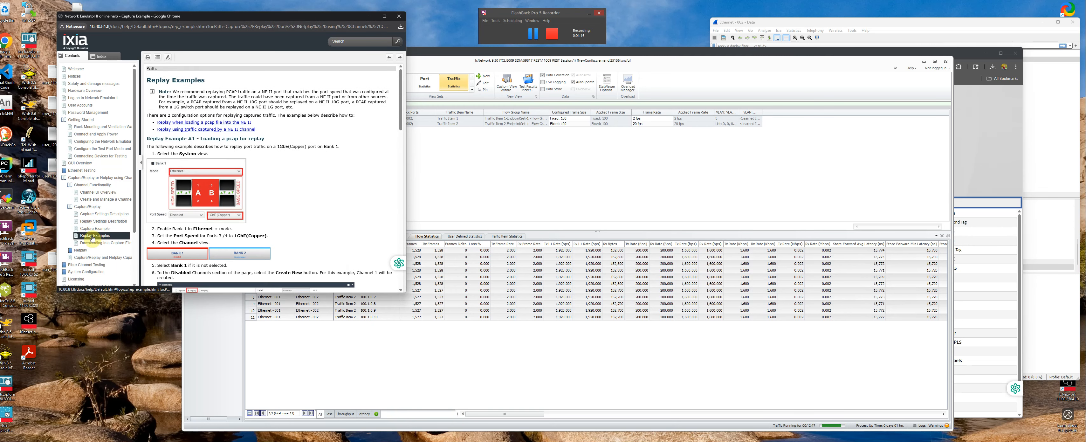
pyautogui.click(92, 244)
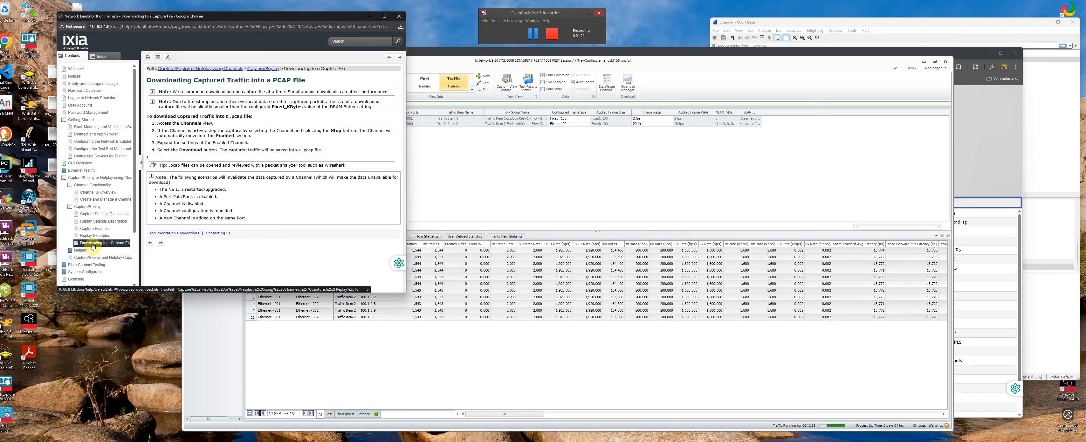
# - View the System Configuration help topic and collapse the expanded Capture/Replay, System Configuration and Getting Started chapters
pyautogui.scroll(-1, 87, 240)
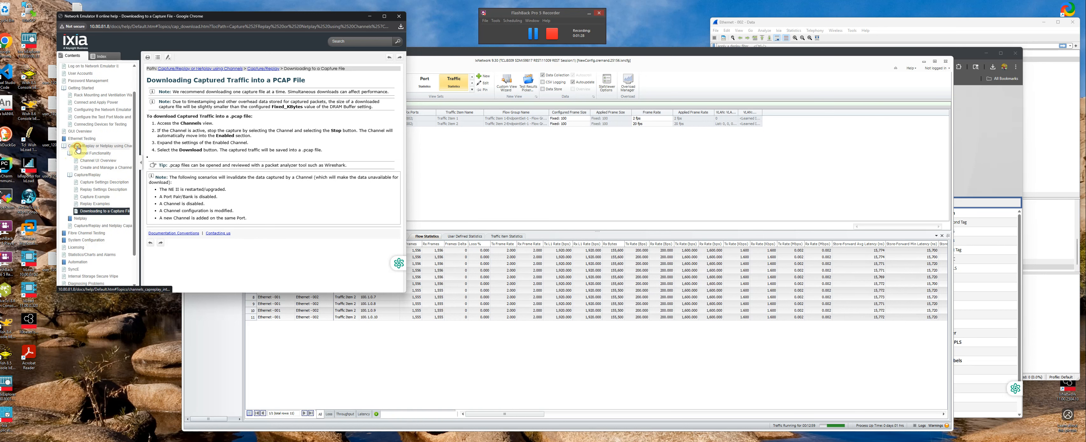
pyautogui.click(78, 146)
pyautogui.click(81, 193)
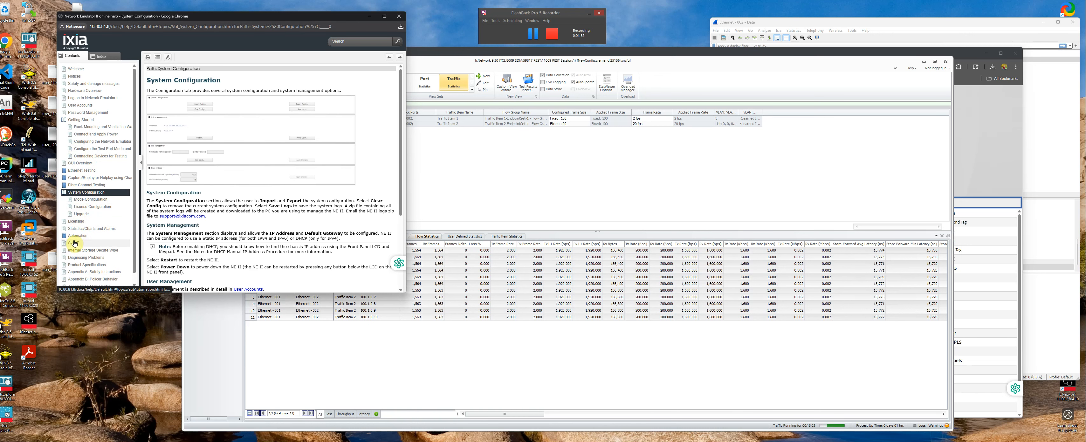
pyautogui.click(63, 193)
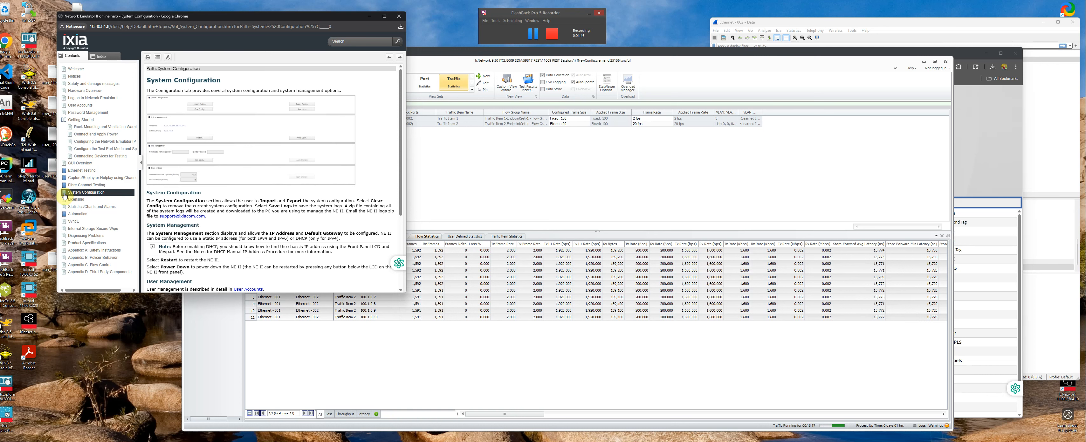
pyautogui.click(71, 120)
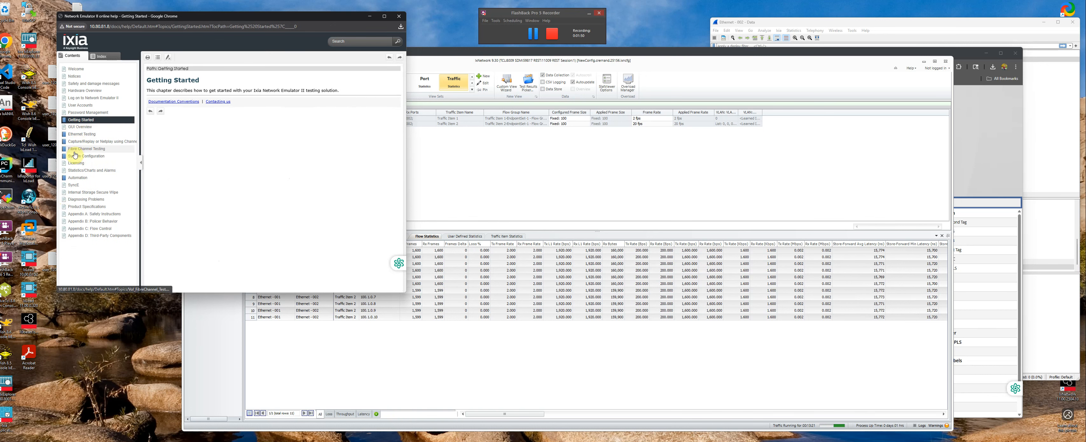
# - View the Notices, Safety and damage messages, and Hardware Overview topics in the collapsed contents list
pyautogui.click(76, 76)
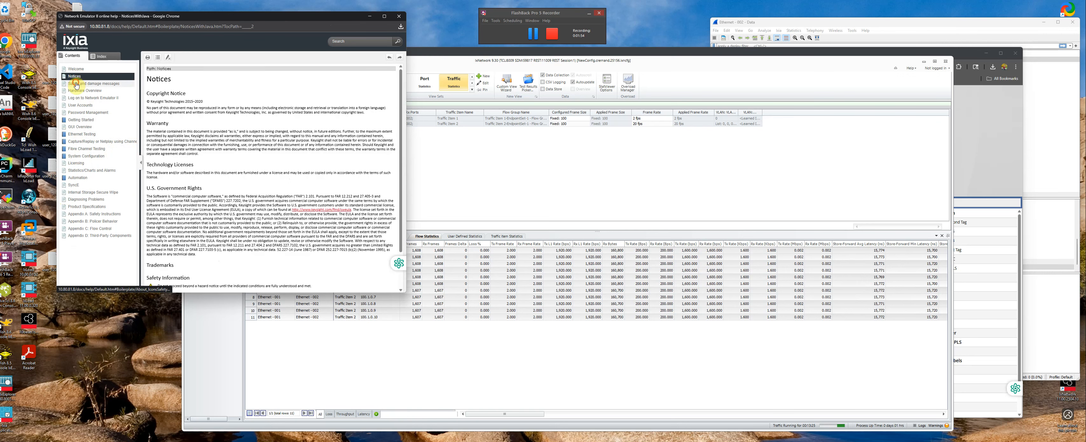
pyautogui.click(76, 84)
pyautogui.click(81, 91)
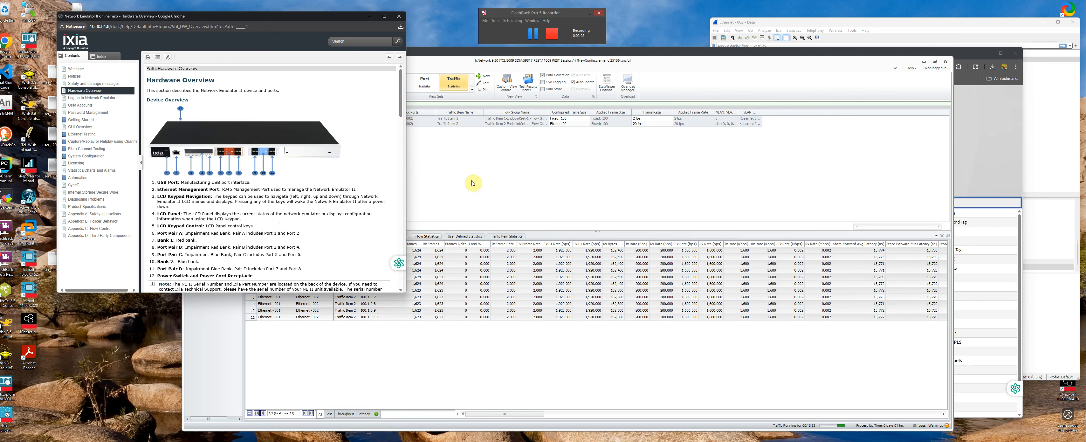
# - Switch to IxNetwork, move its window clear of the help contents, and show the scenario's Ethernet settings for IPv4 Topology 1
pyautogui.click(672, 62)
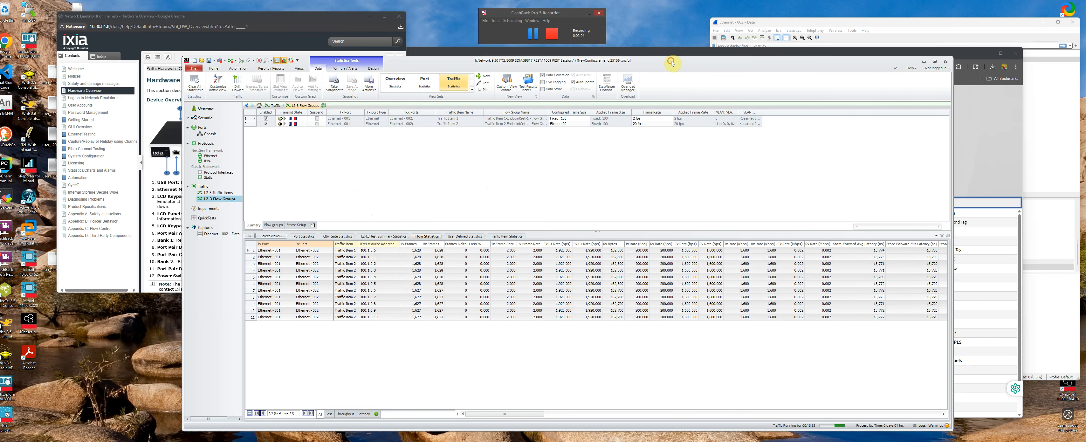
pyautogui.moveTo(672, 62); pyautogui.dragTo(723, 59)
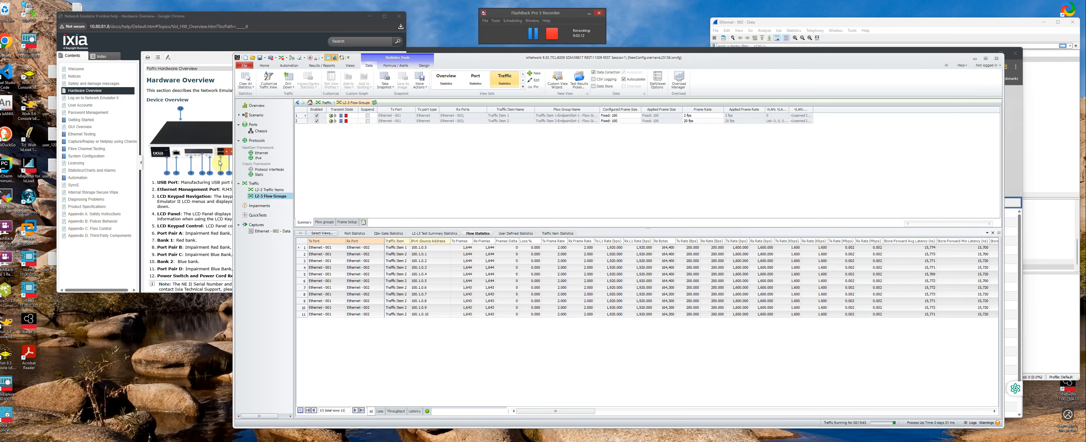
pyautogui.click(256, 115)
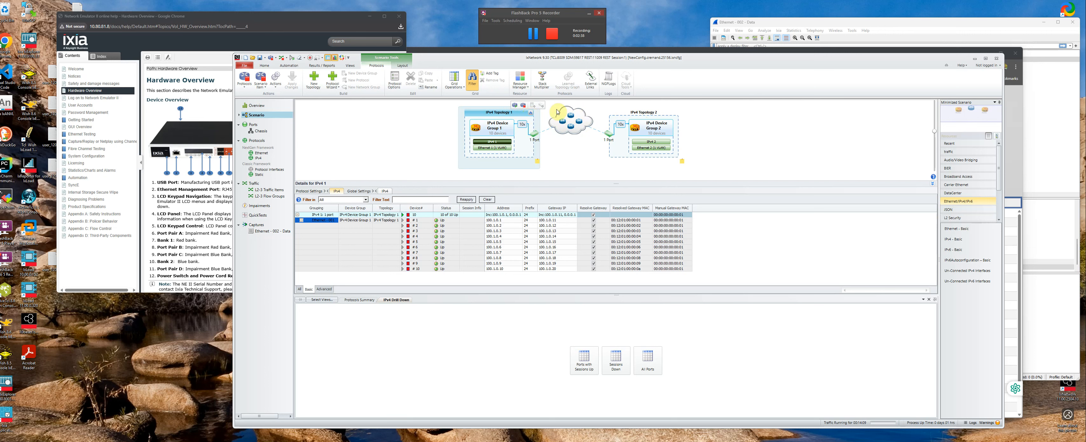
pyautogui.moveTo(570, 119)
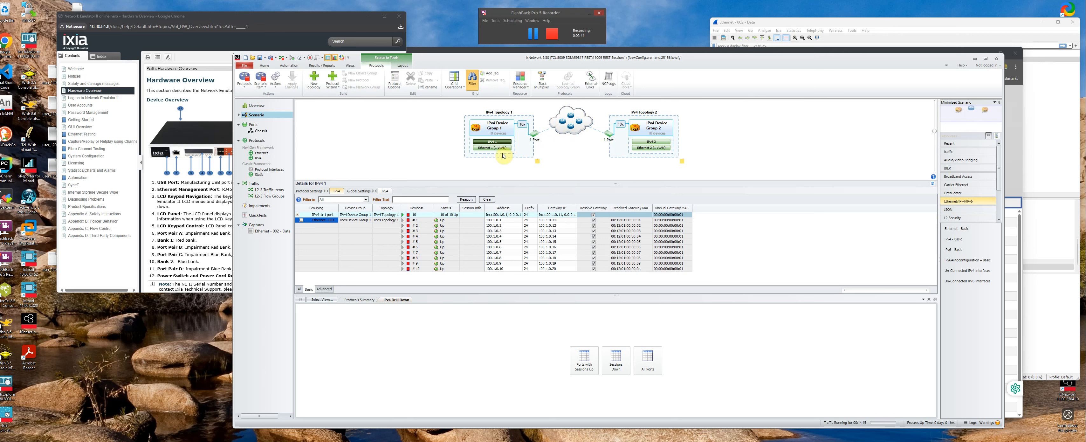
pyautogui.moveTo(498, 139)
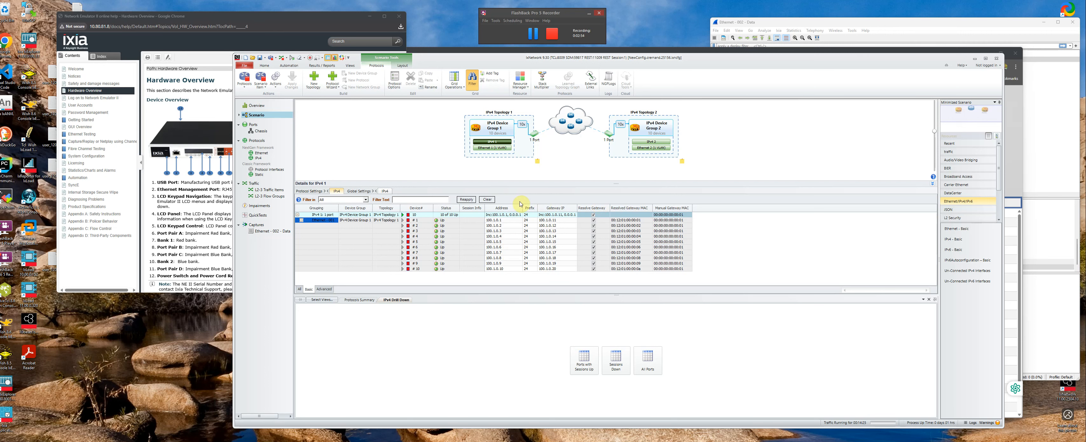
pyautogui.click(491, 148)
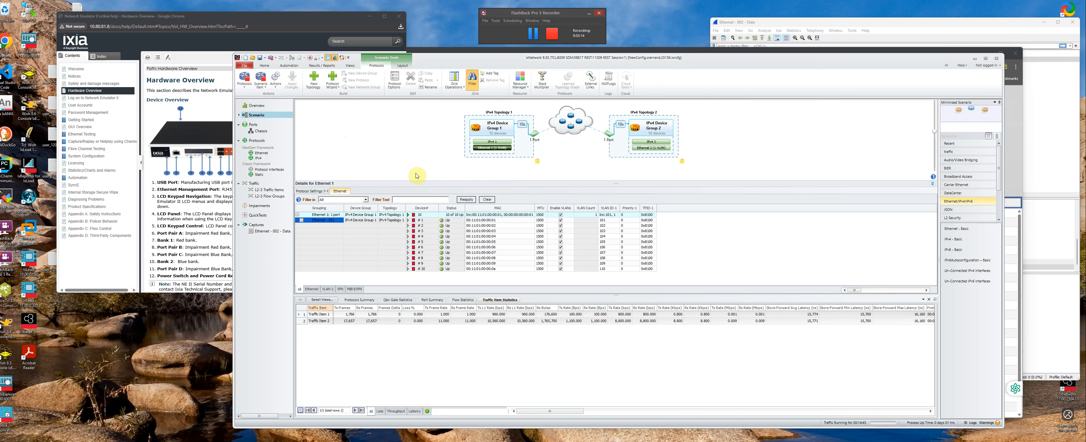
# - Open Traffic Item 1 from the L2-3 Traffic Items for editing and preview the packets of its flow group
pyautogui.click(269, 190)
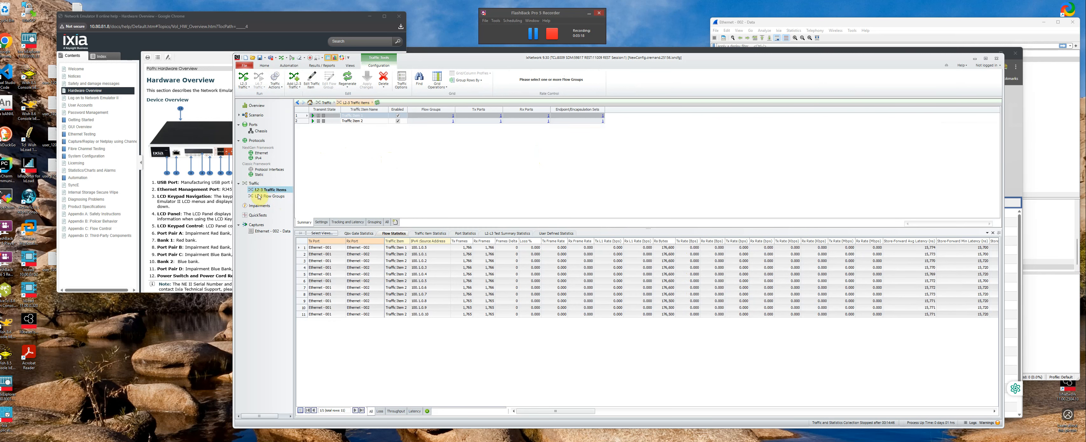
pyautogui.click(267, 196)
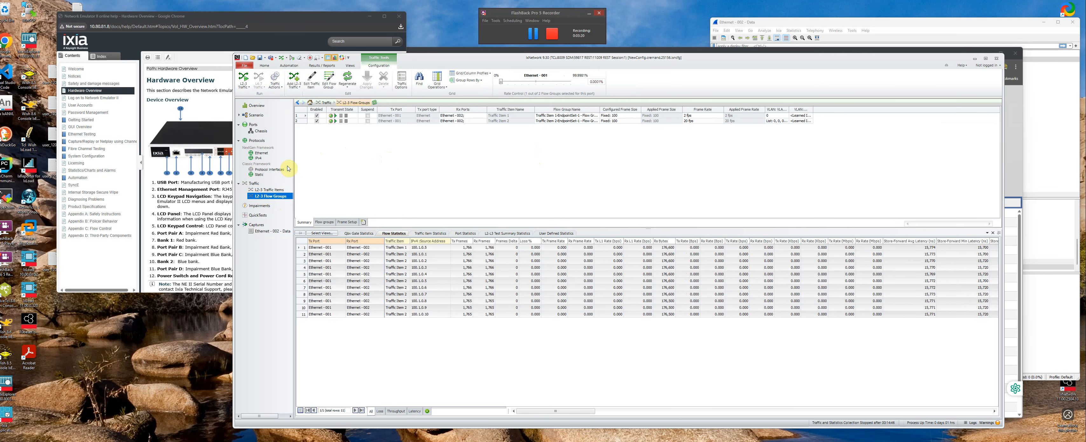
pyautogui.click(272, 191)
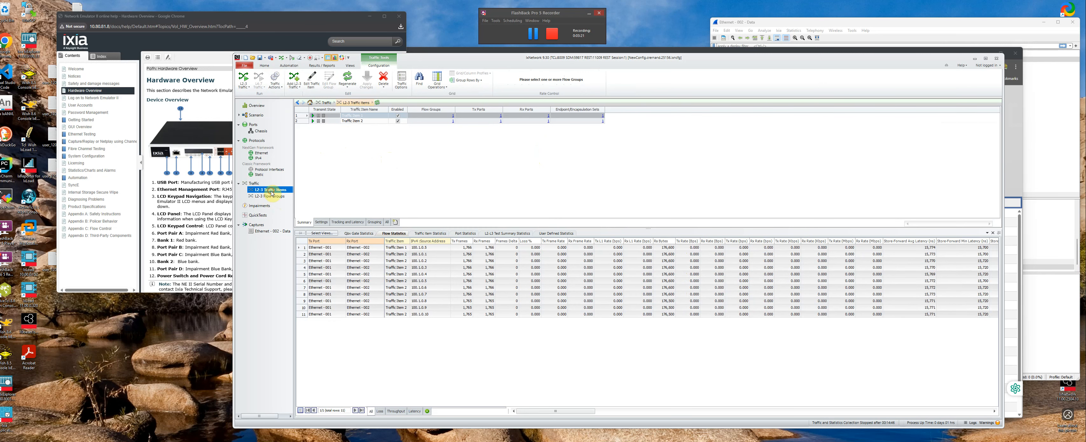
pyautogui.doubleClick(306, 116)
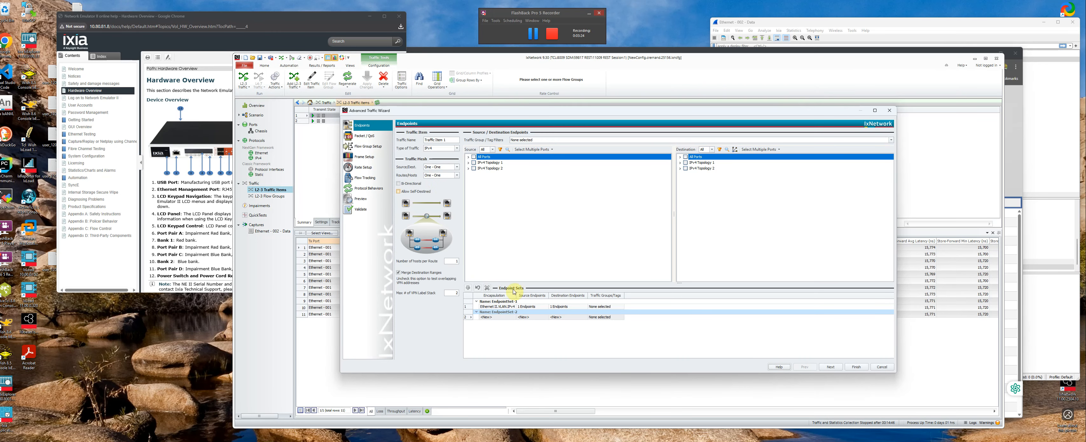
pyautogui.click(362, 199)
pyautogui.click(860, 133)
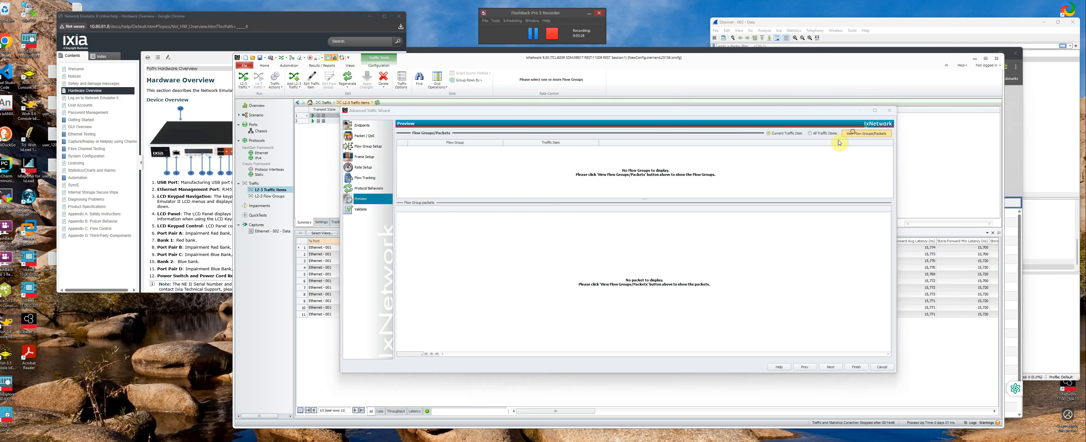
pyautogui.click(483, 155)
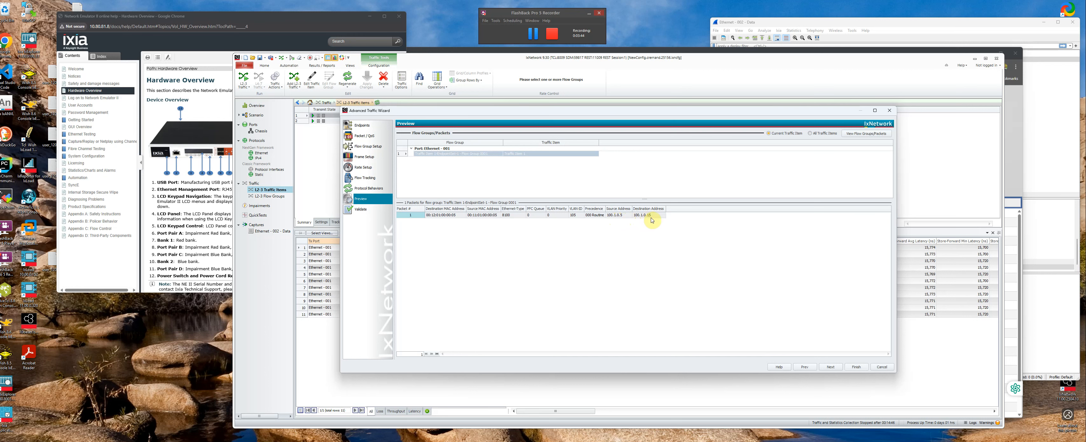
# - Examine Traffic Item 1's Packet / QoS frame layout in an enlarged hex view, and close the wizard without saving
pyautogui.click(366, 137)
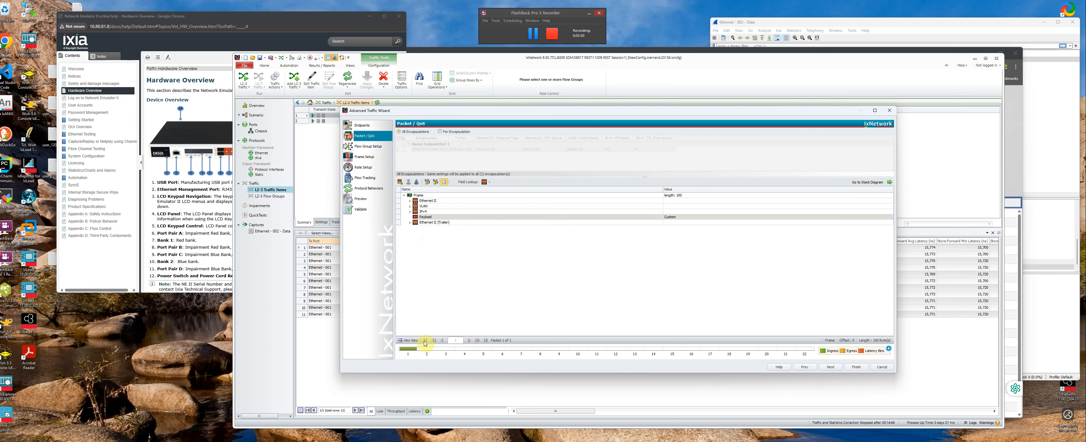
pyautogui.click(405, 340)
pyautogui.moveTo(589, 309); pyautogui.dragTo(594, 253)
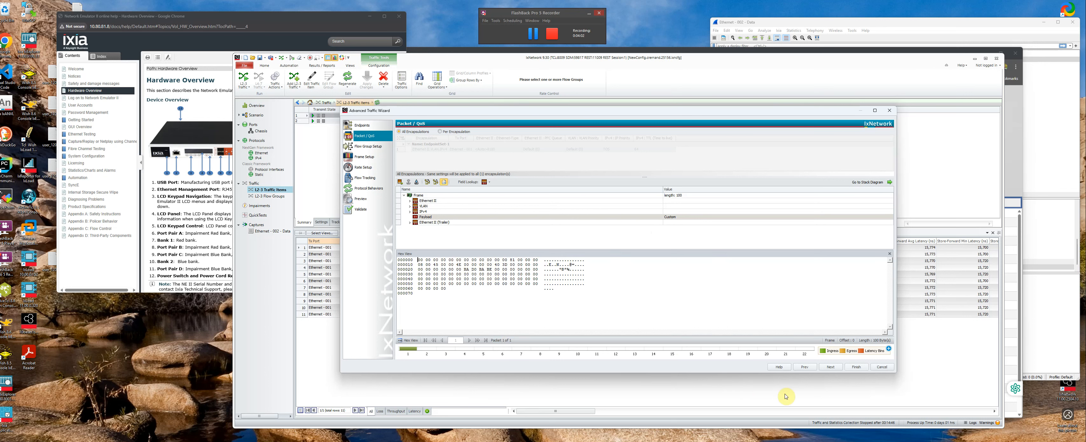
pyautogui.click(882, 367)
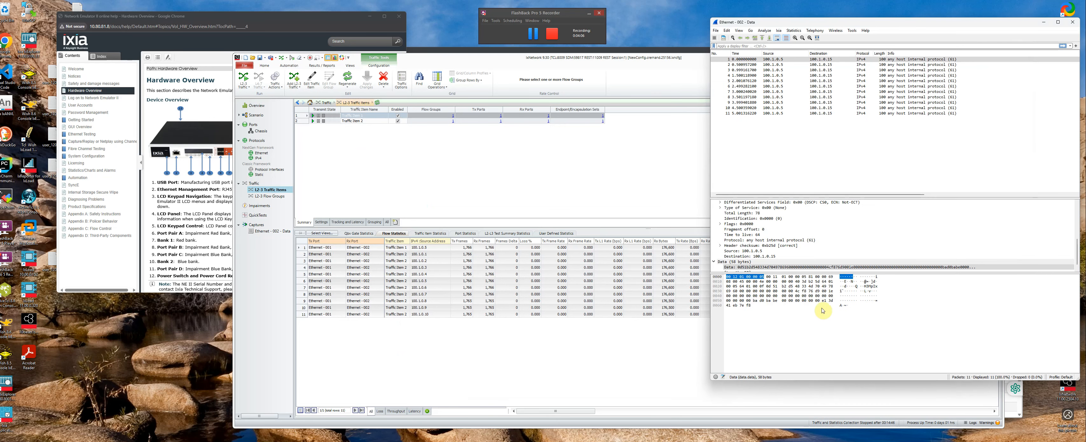
# - In the Ethernet - 002 Wireshark capture, highlight the first packet's data payload, destination MAC and source MAC bytes
pyautogui.click(805, 311)
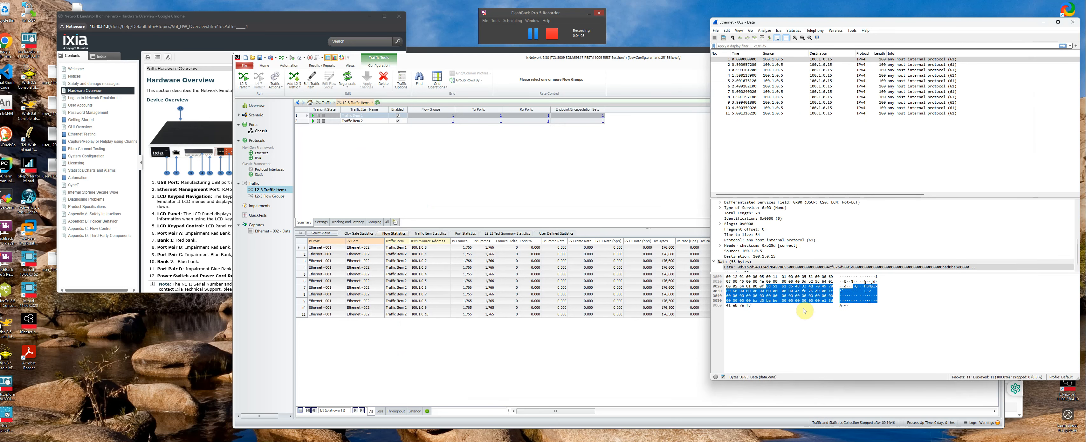
pyautogui.click(754, 279)
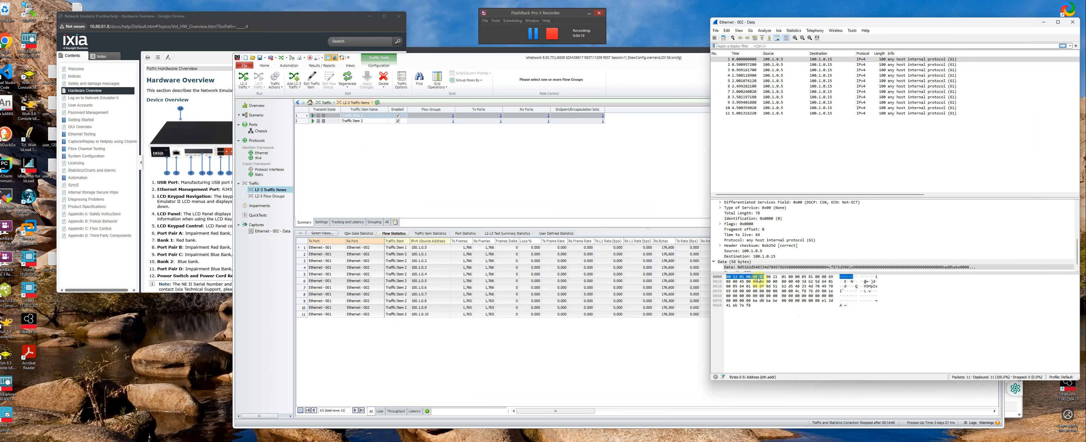
pyautogui.click(804, 280)
pyautogui.click(828, 279)
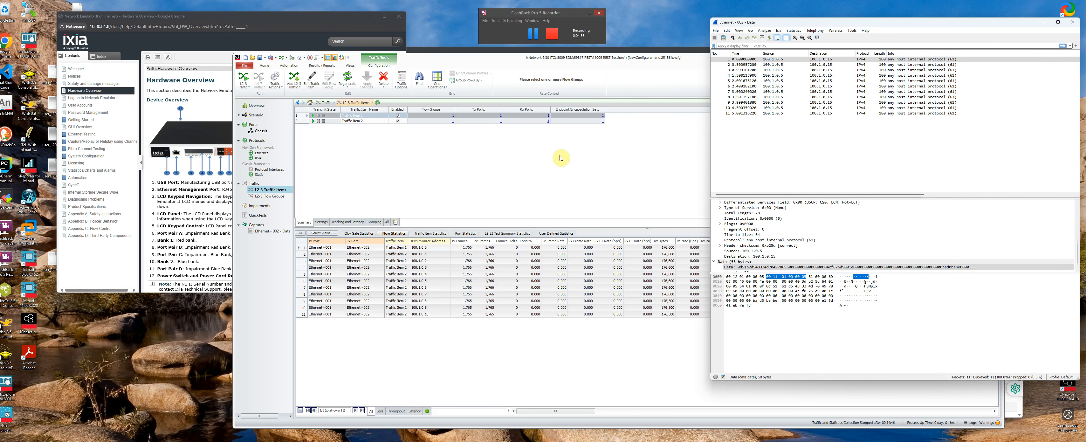
# - Switch to IxNetwork, start the L2-3 traffic, and select the first flow's row in the Flow Statistics
pyautogui.doubleClick(364, 121)
pyautogui.click(357, 148)
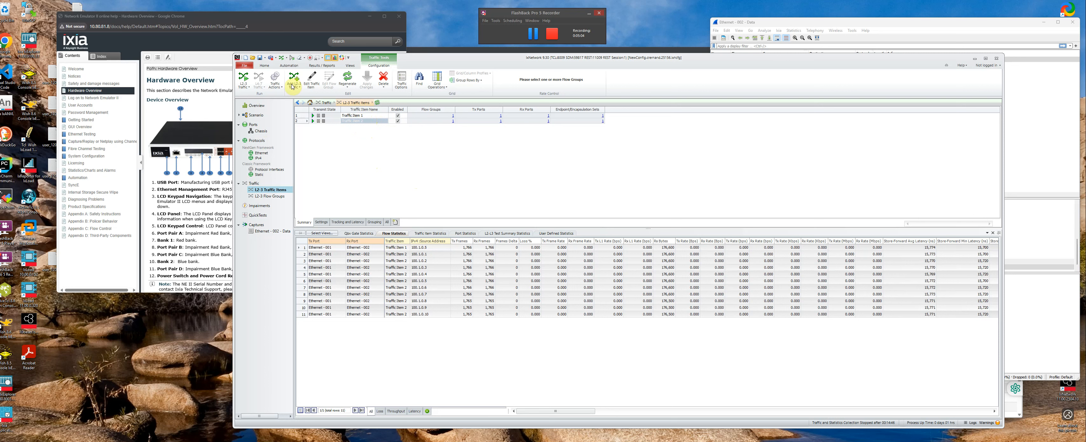
pyautogui.click(282, 58)
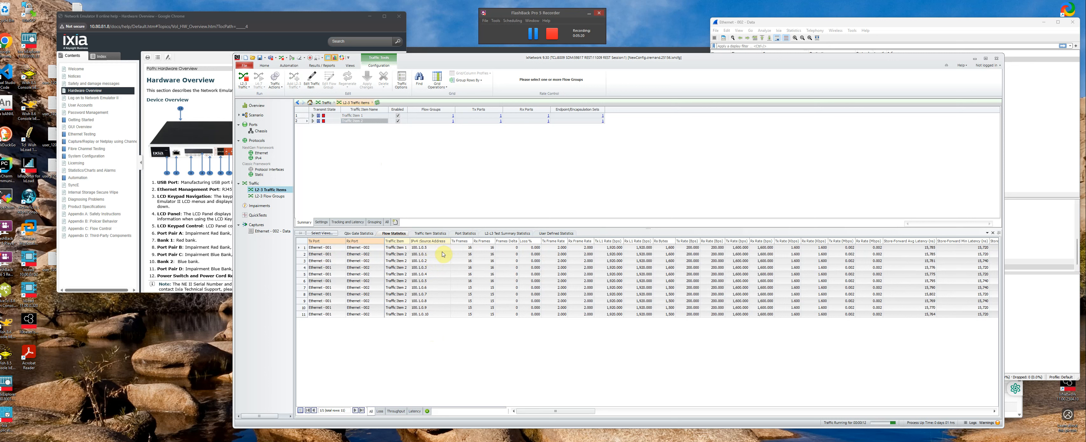
pyautogui.click(434, 251)
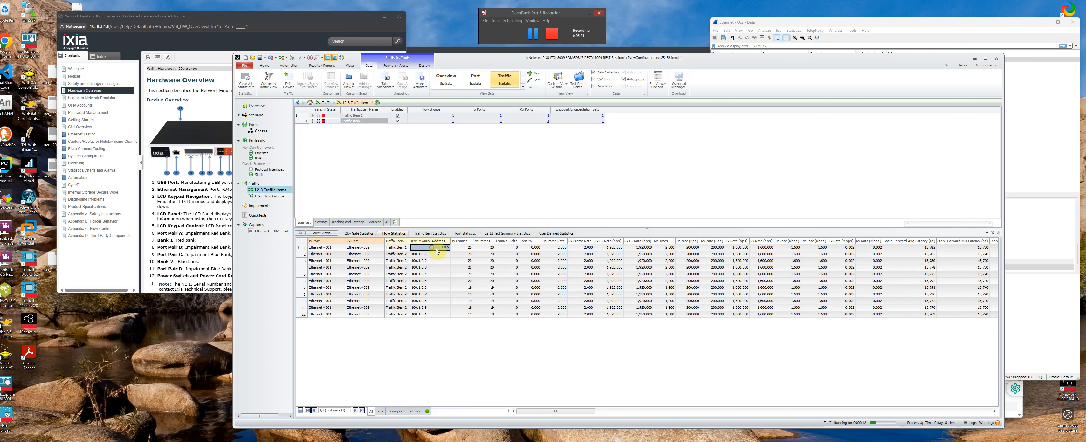
pyautogui.click(300, 249)
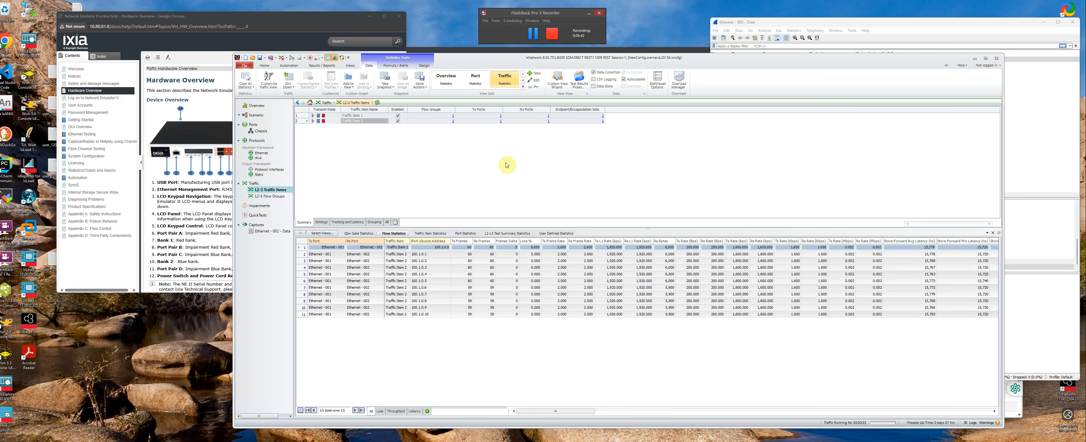
# - Shift the IxNetwork and help windows aside, and show the System modes for Bank 1 and Bank 2 in Network Emulator II
pyautogui.moveTo(501, 58); pyautogui.dragTo(487, 70)
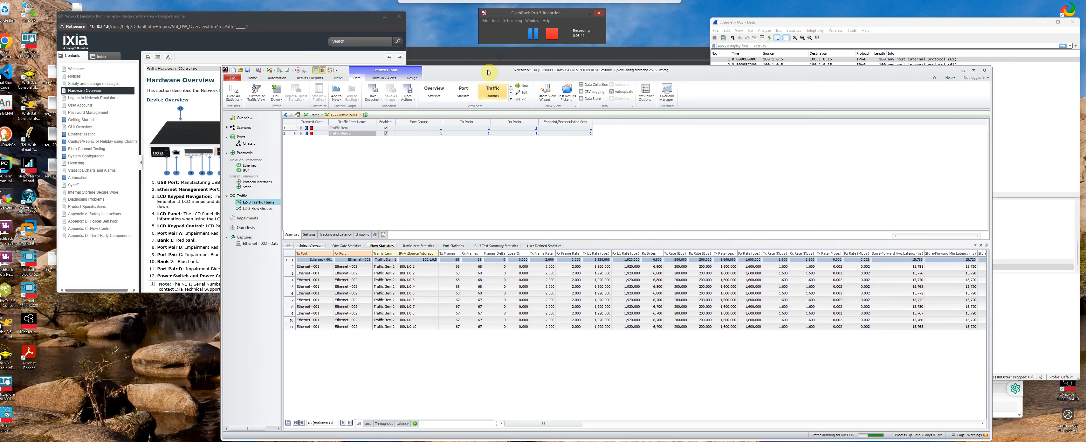
pyautogui.moveTo(242, 21); pyautogui.dragTo(226, 18)
pyautogui.click(473, 57)
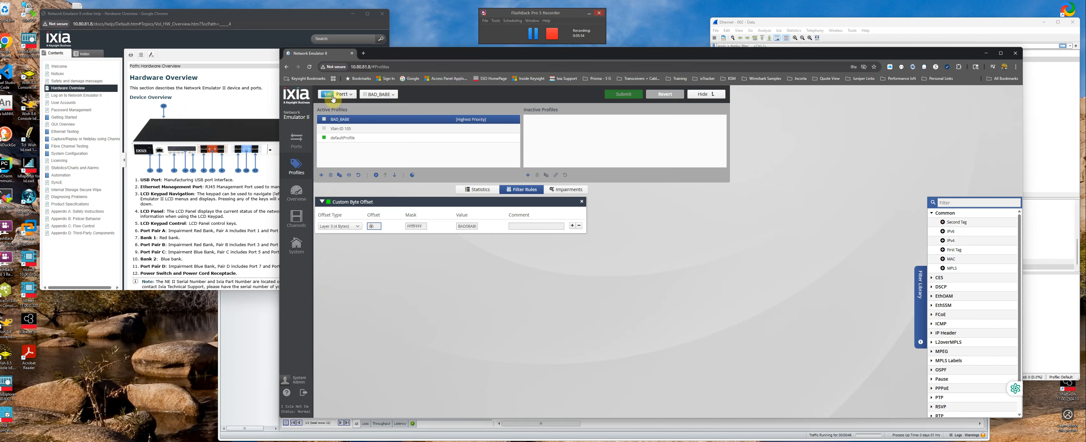
pyautogui.click(297, 245)
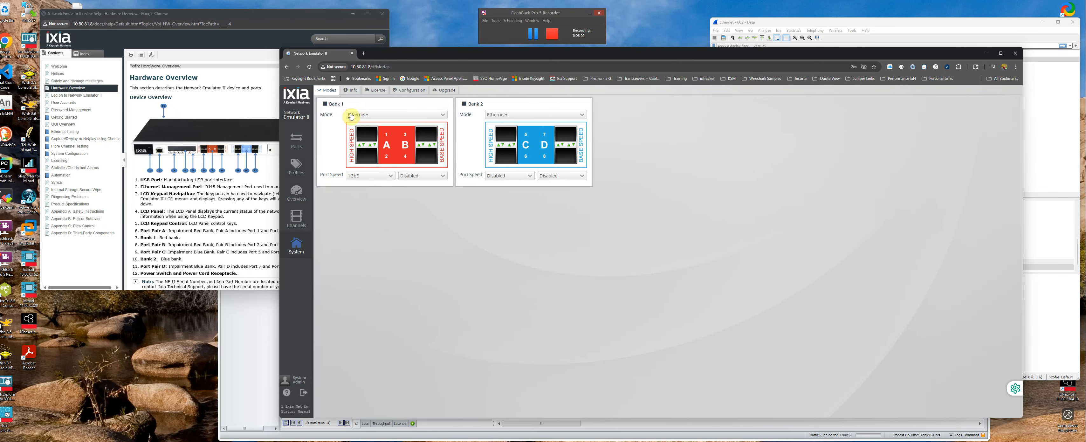
# - Arrange Network Emulator II beside IxNetwork's flow statistics, and show the statistics of Port 1's defaultProfile
pyautogui.moveTo(527, 53); pyautogui.dragTo(651, 60)
pyautogui.moveTo(253, 14); pyautogui.dragTo(229, 11)
pyautogui.click(351, 366)
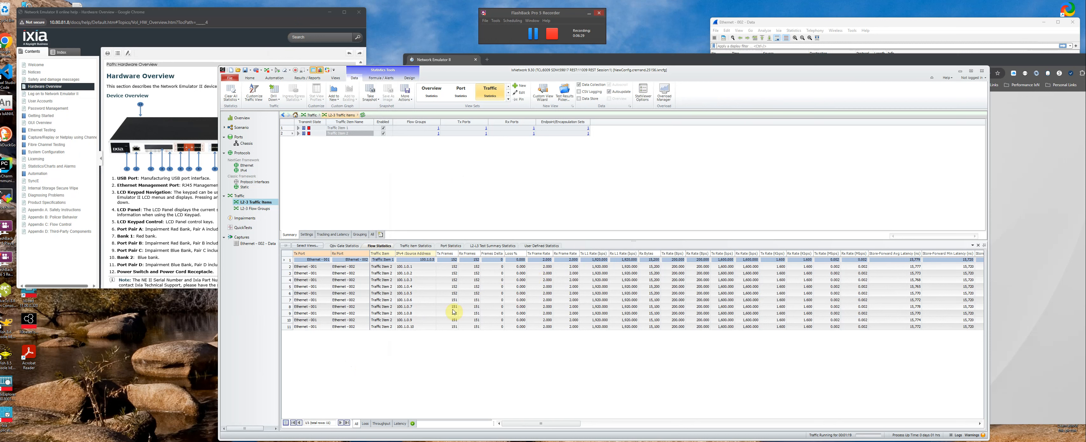
pyautogui.moveTo(590, 59); pyautogui.dragTo(671, 56)
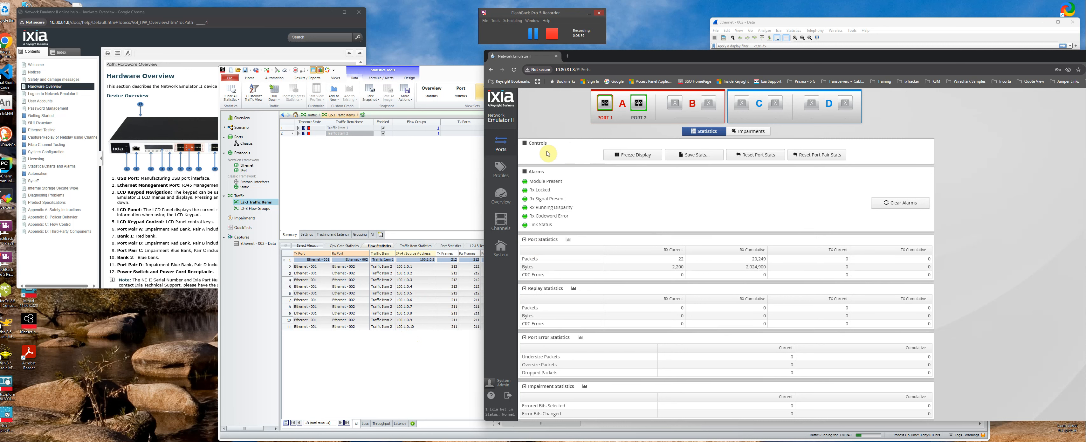
pyautogui.click(503, 169)
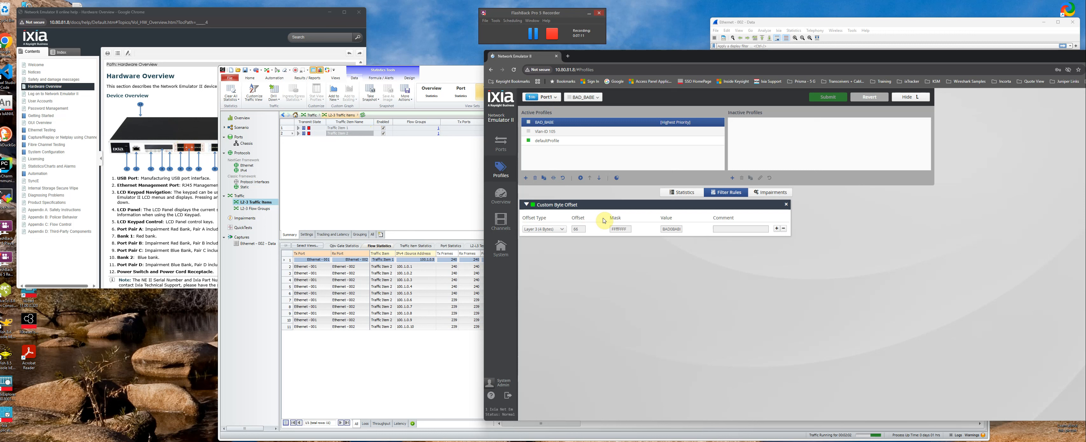
pyautogui.click(539, 143)
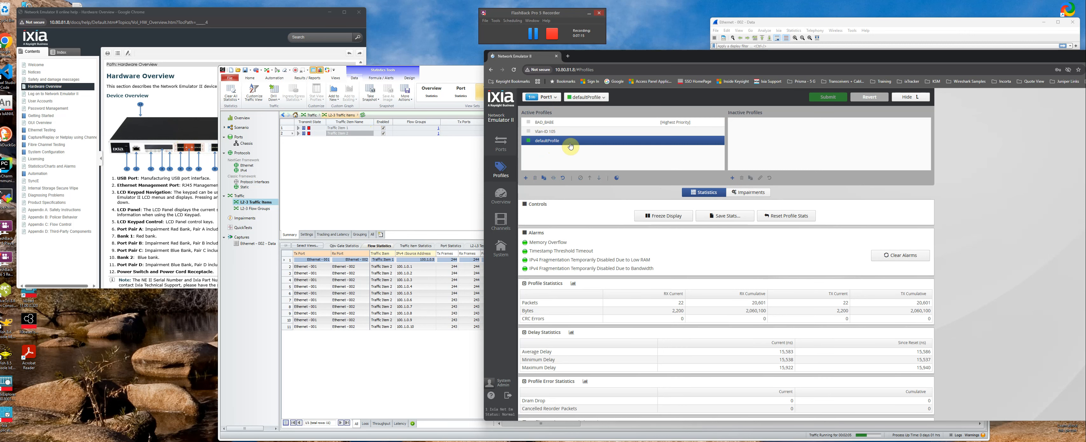
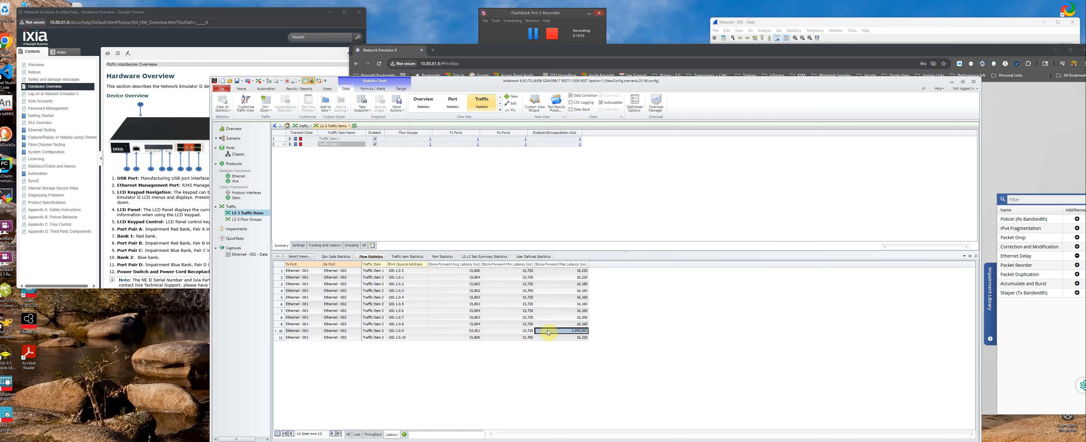
# - In Network Emulator II, show the filter rules of Pick up 100.1.0.9 Traffic and the Custom Byte Offset entry in the Filter Library
pyautogui.click(258, 80)
pyautogui.click(400, 50)
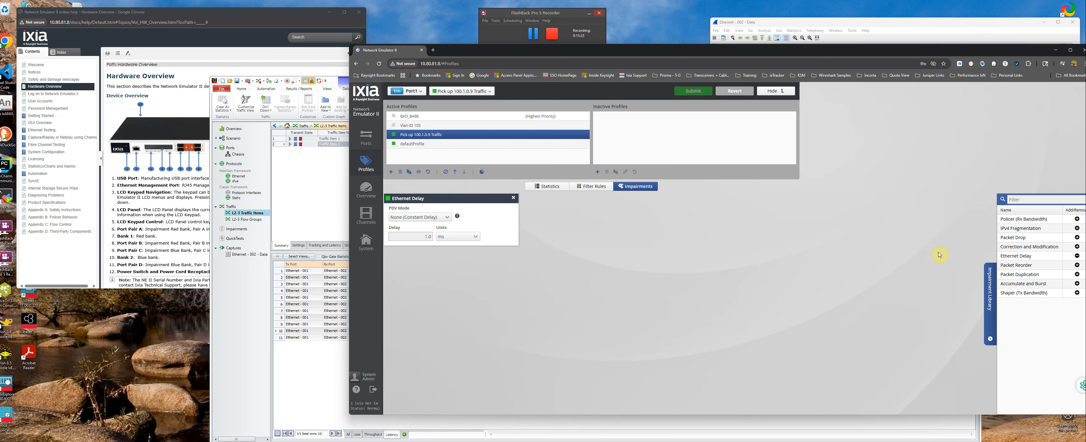
pyautogui.click(592, 186)
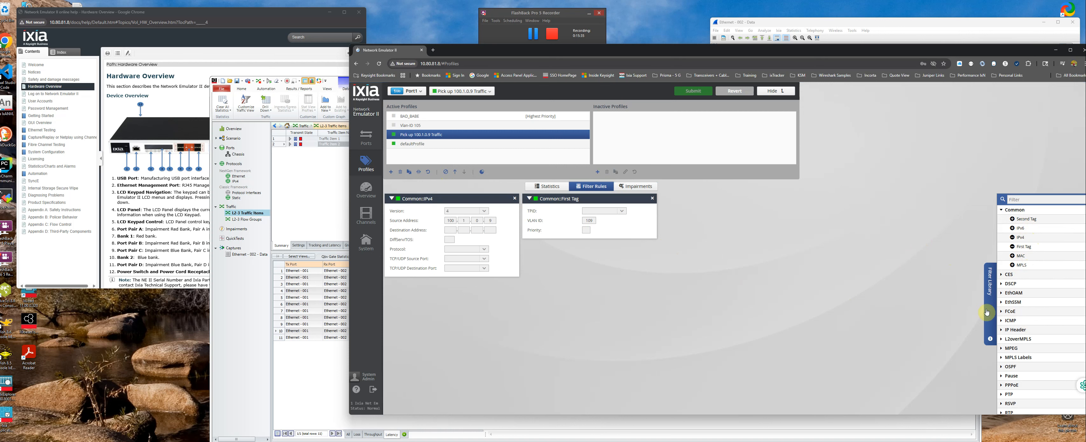
pyautogui.scroll(-2, 1012, 321)
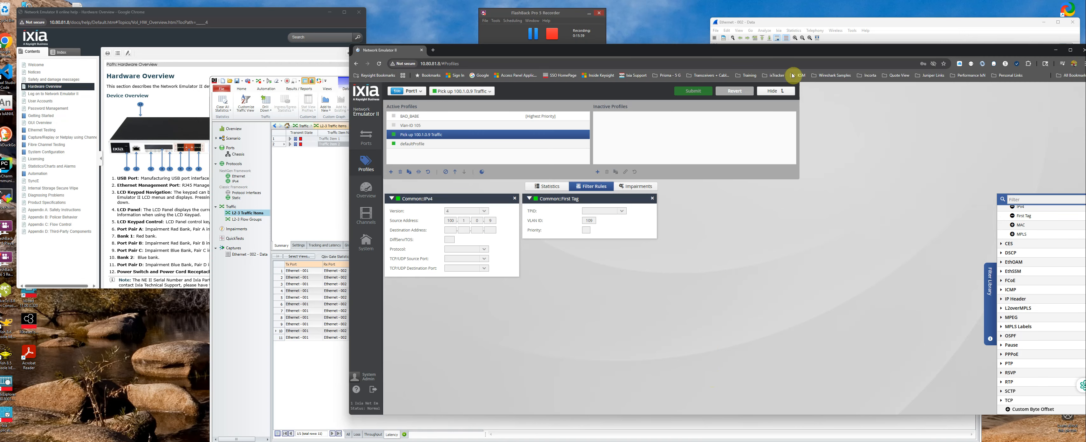
pyautogui.moveTo(798, 53); pyautogui.dragTo(644, 34)
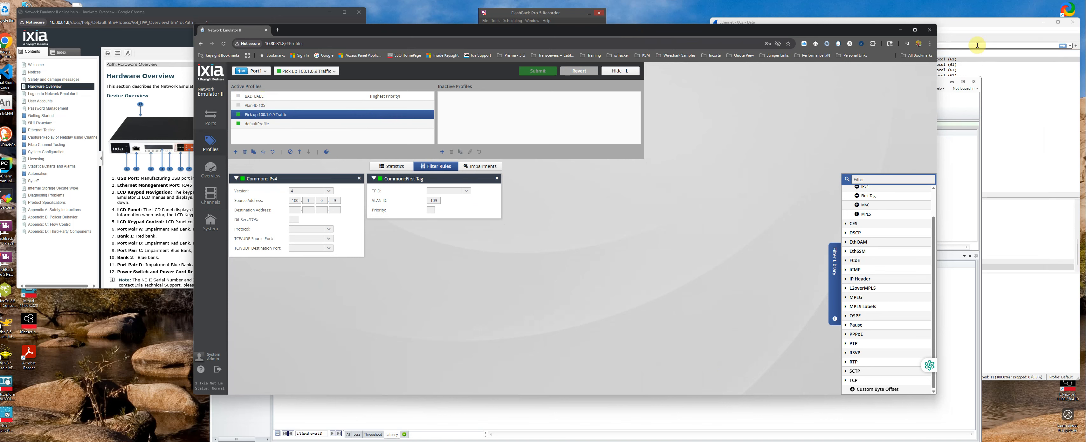
# - Check the first captured packet's bytes in Wireshark, and show the BAD_BABE profile's Custom Byte Offset rule in Network Emulator II
pyautogui.click(978, 26)
pyautogui.click(769, 60)
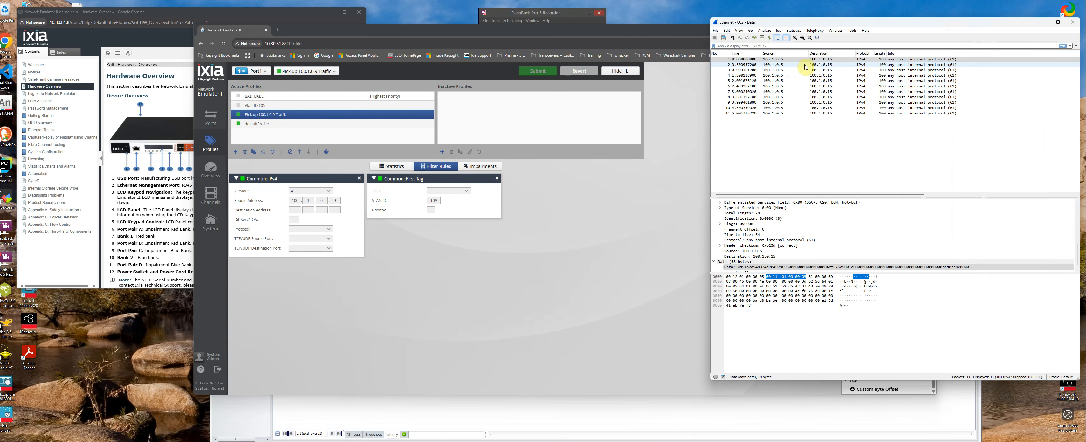
pyautogui.click(815, 310)
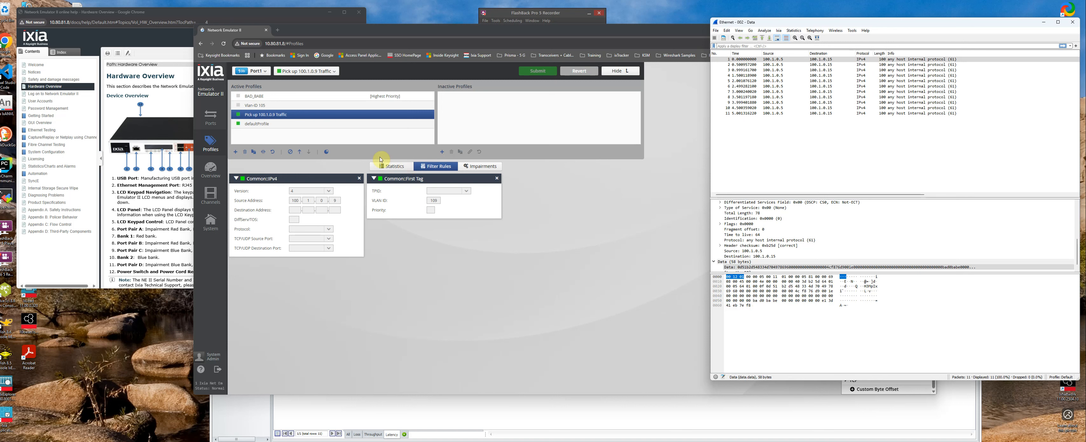
pyautogui.click(270, 98)
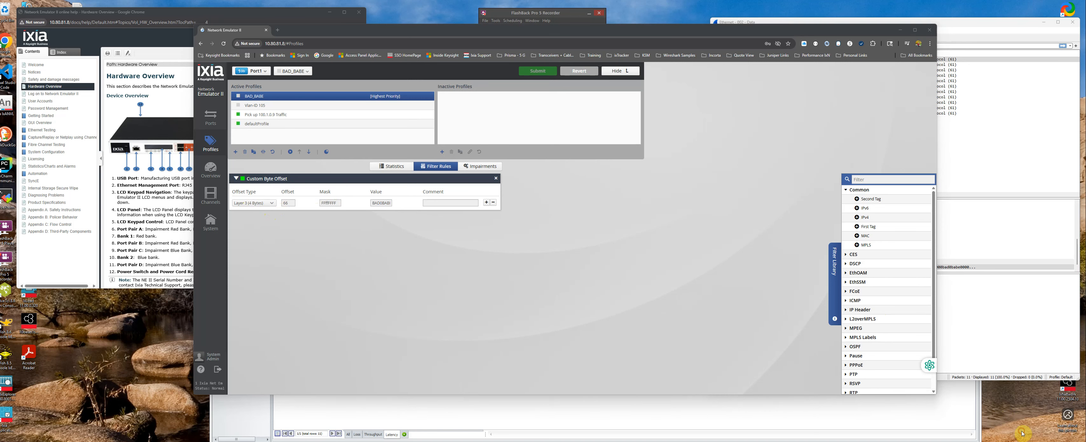
# - In the fifth packet of the Wireshark capture, highlight the IPv4 Ethertype, 802.1Q type and VLAN ID bytes for comparison with the offset rule
pyautogui.click(957, 82)
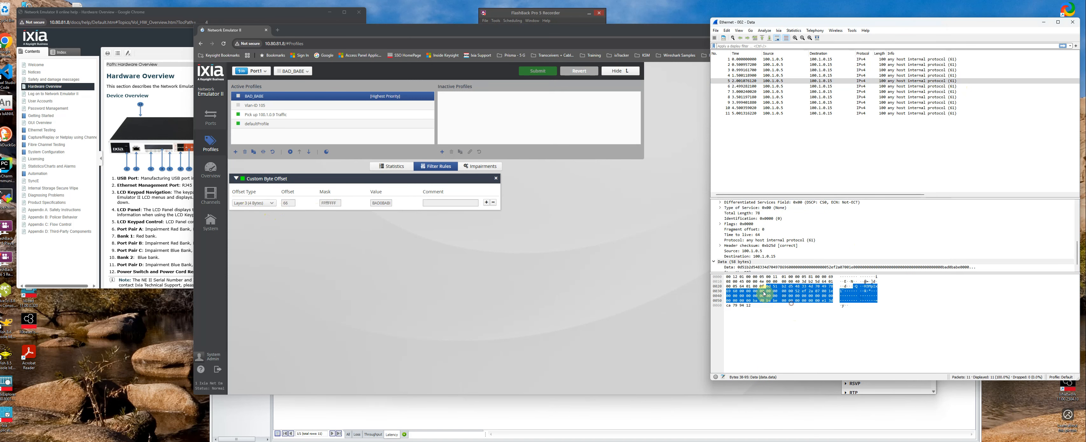
pyautogui.click(732, 282)
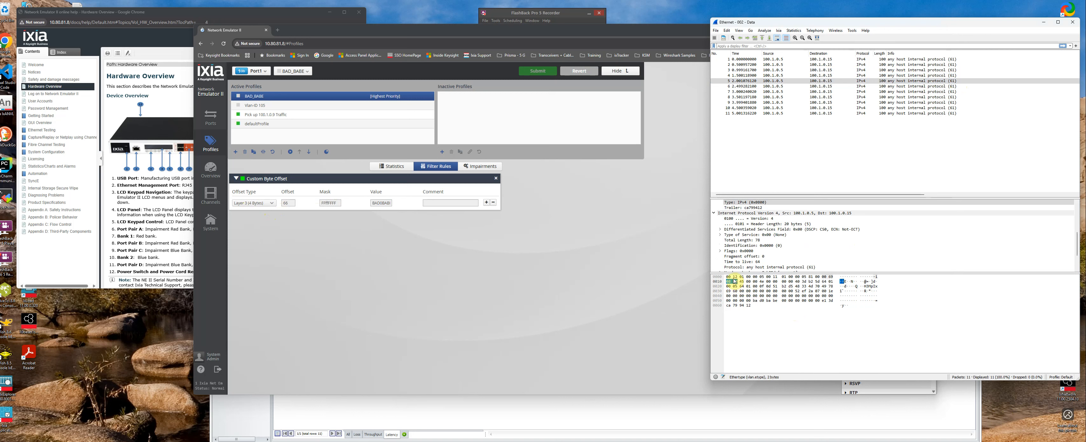
pyautogui.click(811, 277)
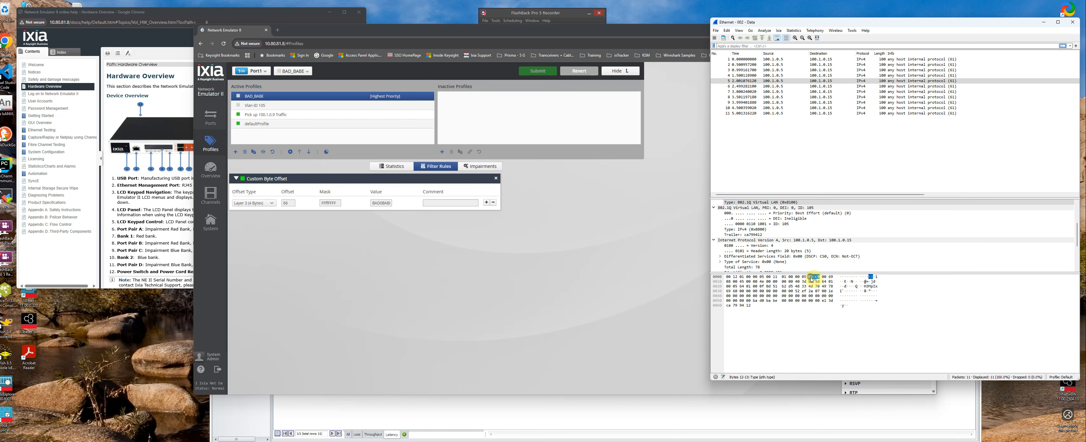
pyautogui.click(823, 277)
pyautogui.click(827, 278)
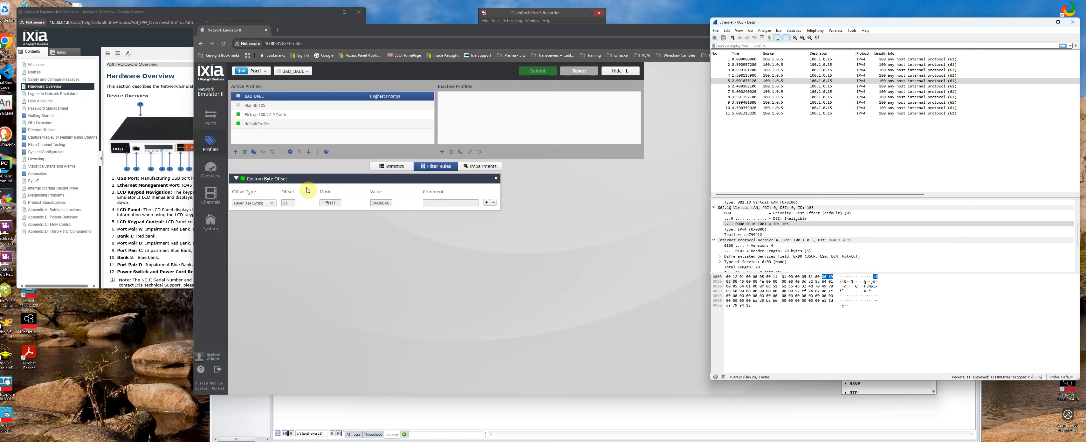
pyautogui.click(241, 99)
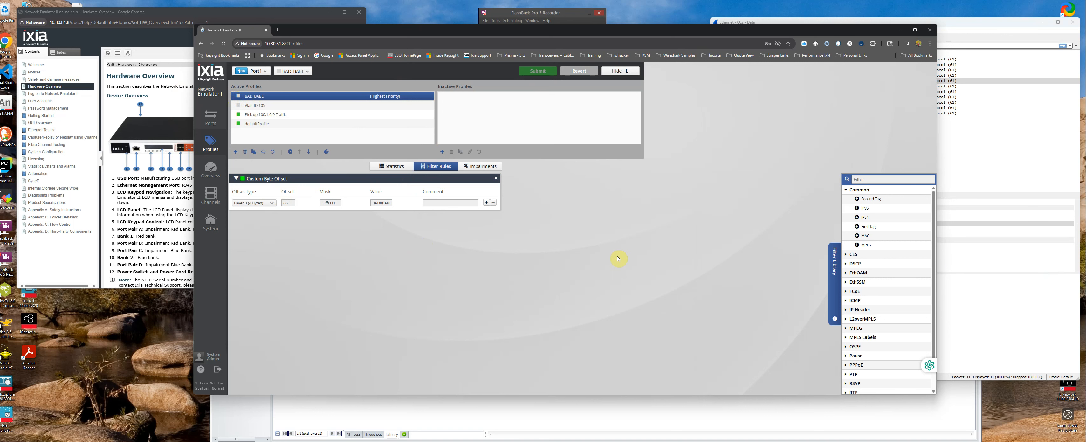
pyautogui.click(961, 21)
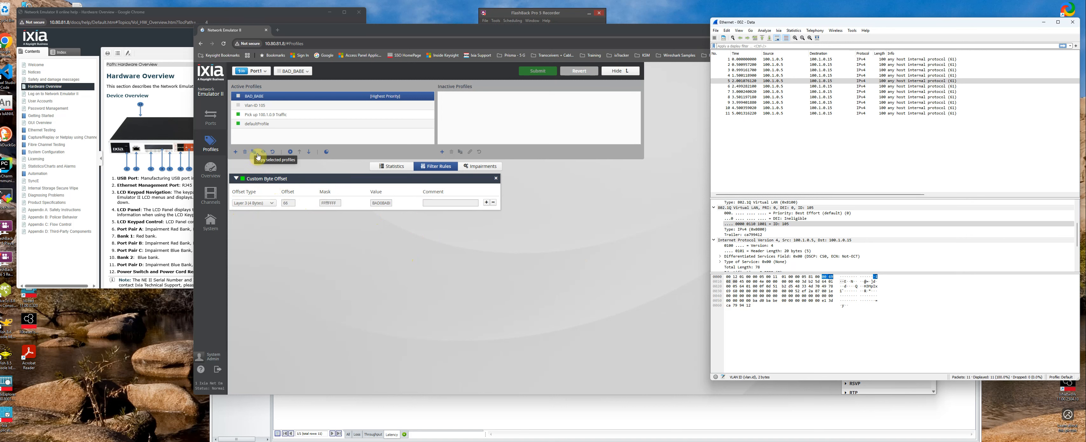
# - Enable the BAD_BABE profile, submit the change, and show its statistics
pyautogui.click(291, 154)
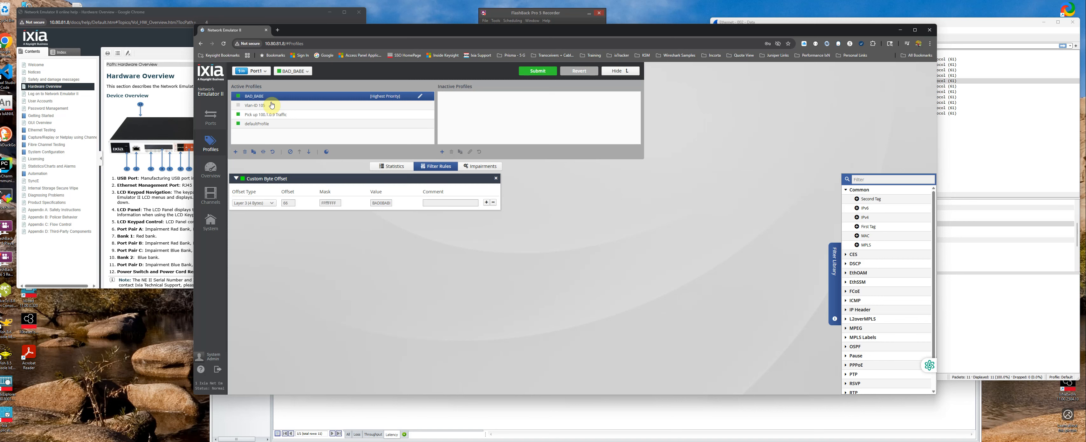
pyautogui.click(548, 72)
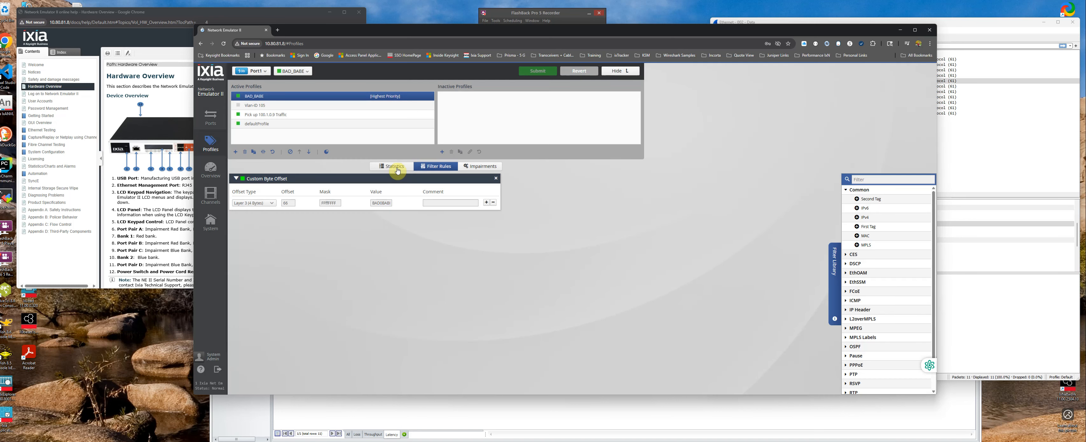
pyautogui.click(397, 168)
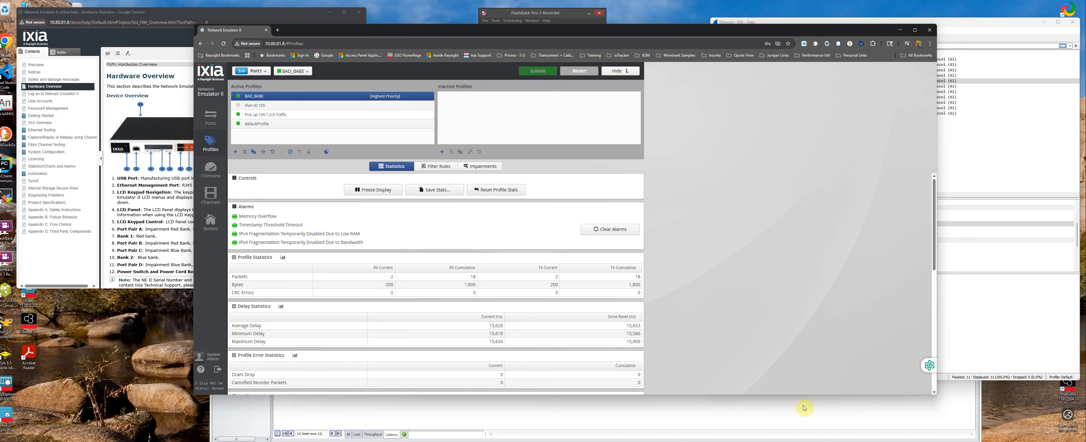
# - Switch to IxNetwork and stop transmitting Traffic Item 1 from the L2-3 Traffic Items
pyautogui.click(1000, 302)
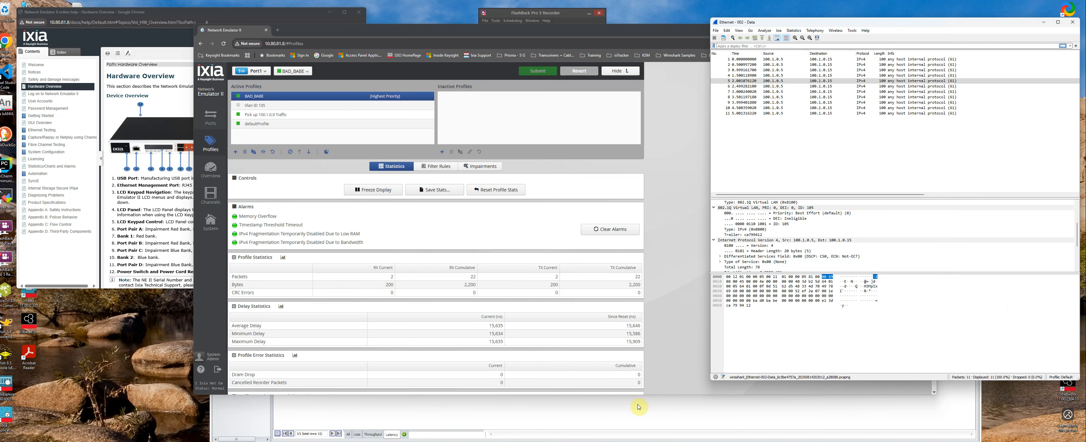
pyautogui.click(958, 411)
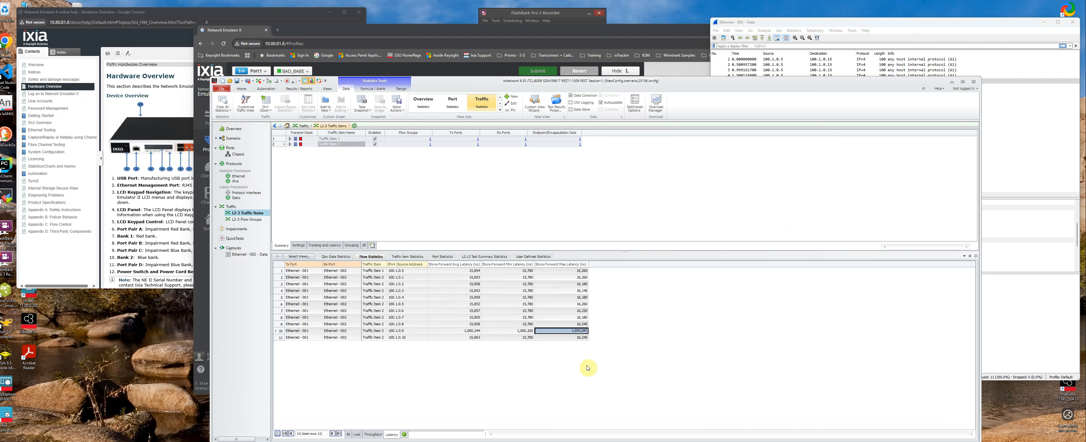
pyautogui.click(244, 219)
pyautogui.click(247, 213)
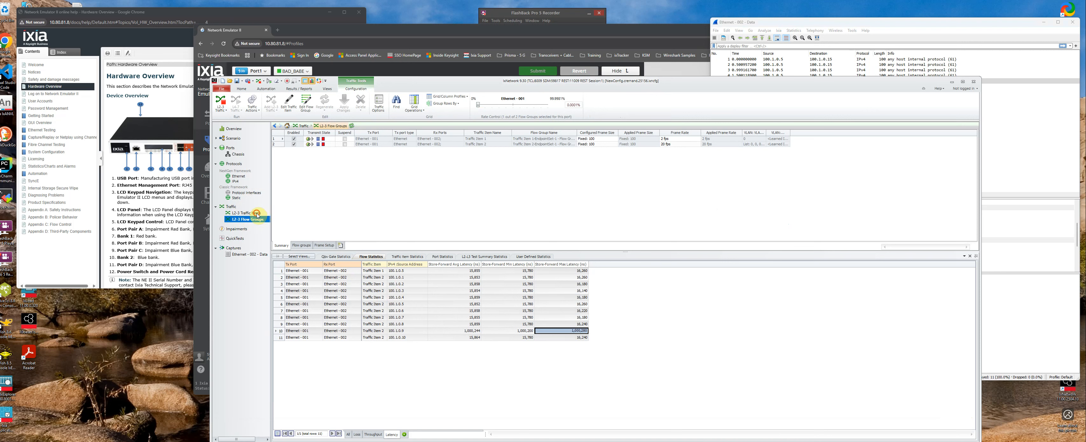
pyautogui.click(278, 140)
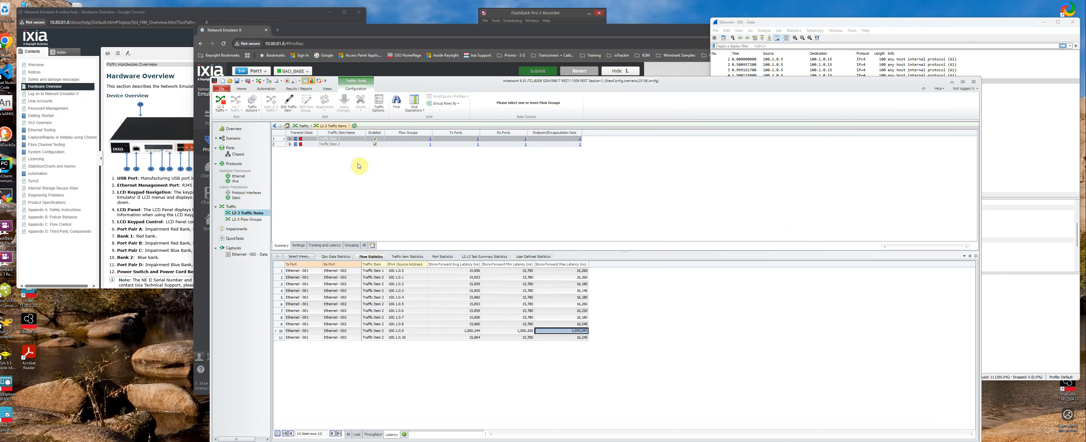
pyautogui.click(300, 140)
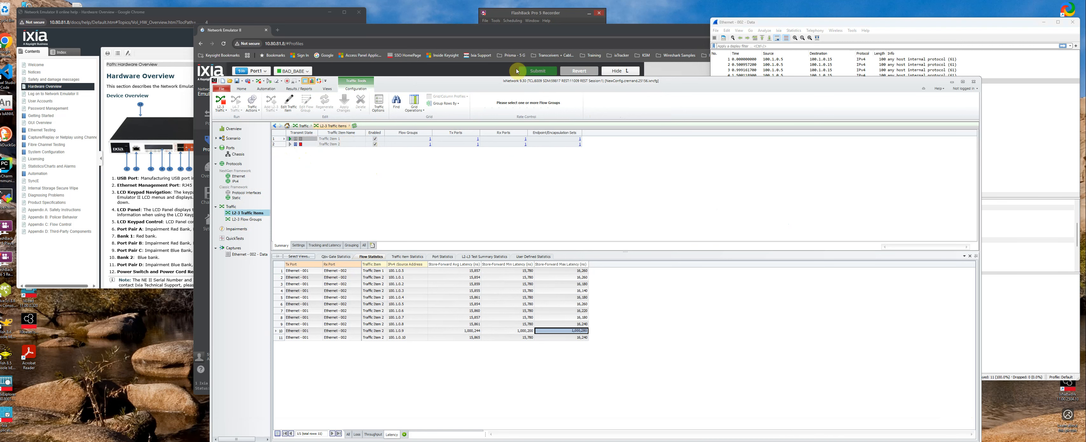
# - Switch to Network Emulator II, disable and submit the Pick up 100.1.0.9 Traffic profile, and show the defaultProfile statistics
pyautogui.click(517, 33)
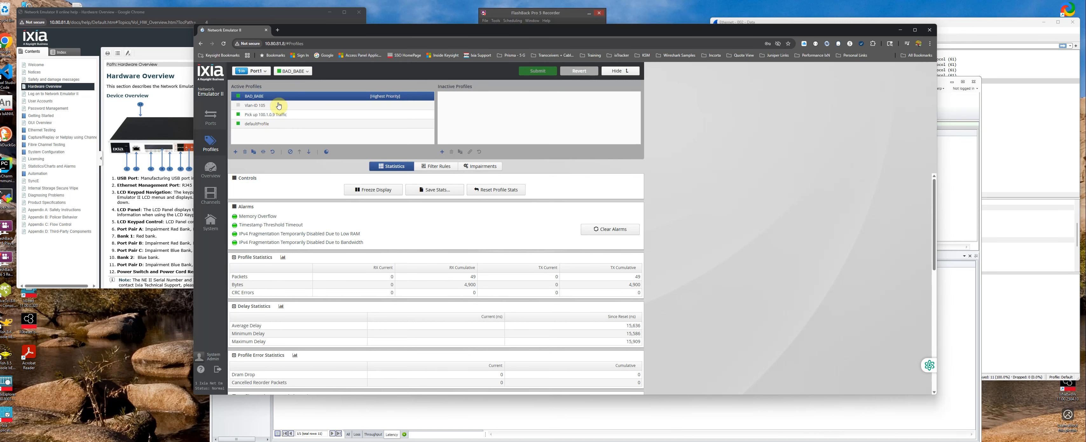
pyautogui.click(272, 115)
pyautogui.click(289, 151)
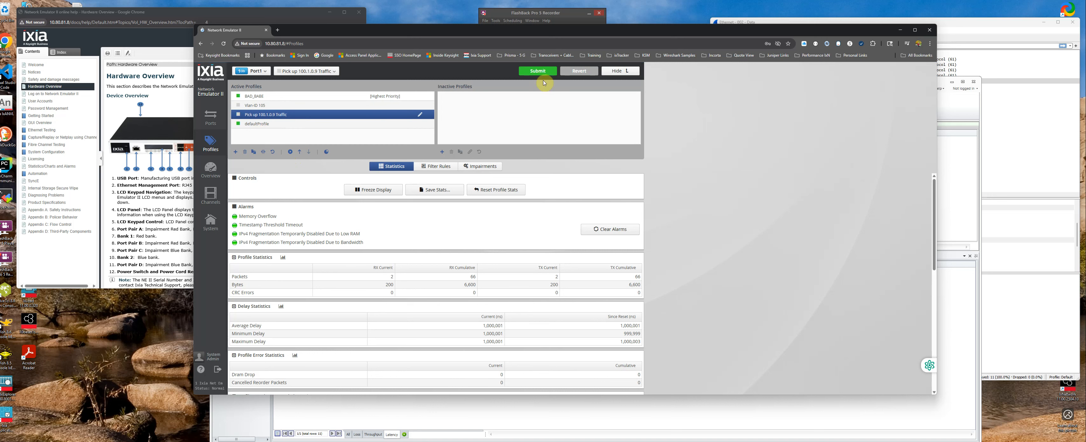
pyautogui.click(541, 71)
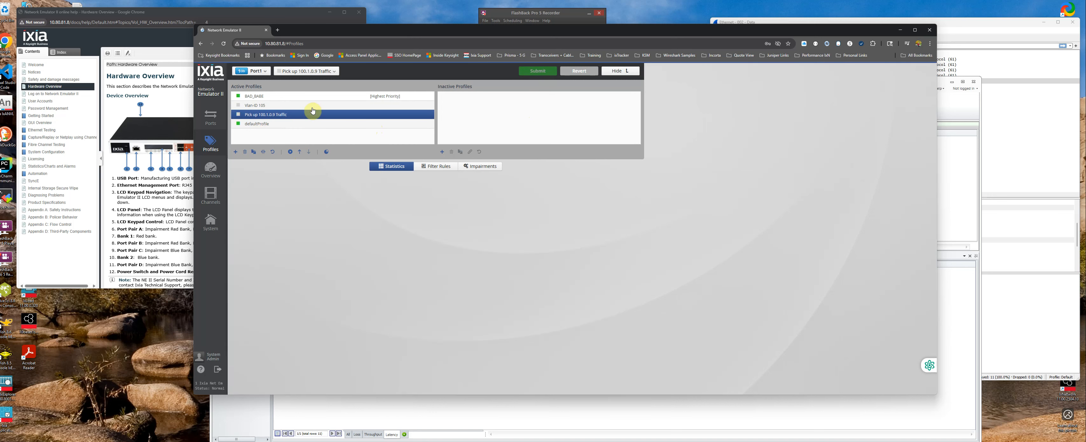
pyautogui.click(254, 127)
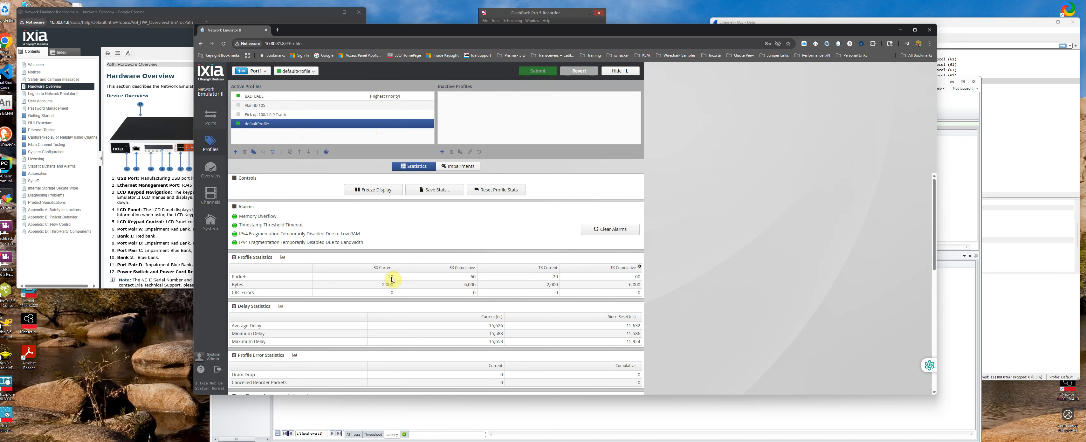
# - Show the BAD_BABE profile's Custom Byte Offset rule alongside the captured packet bytes in Wireshark
pyautogui.click(260, 100)
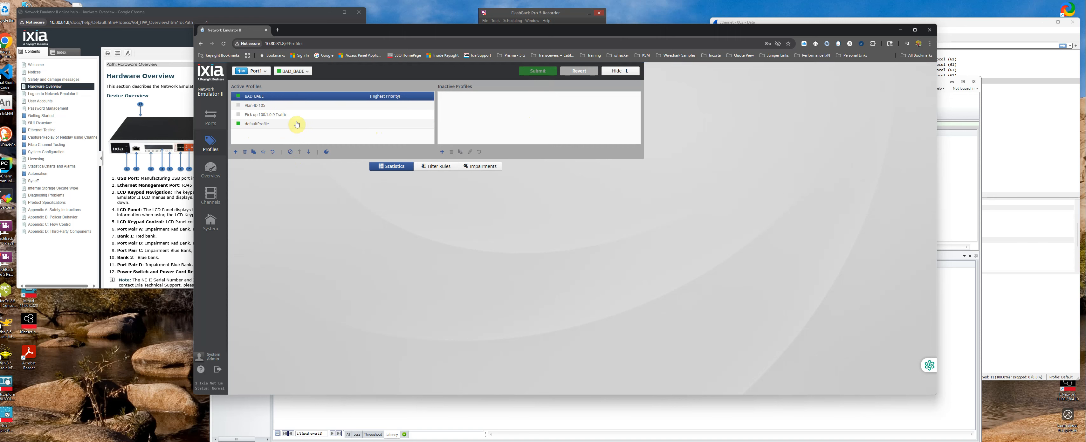
pyautogui.click(437, 165)
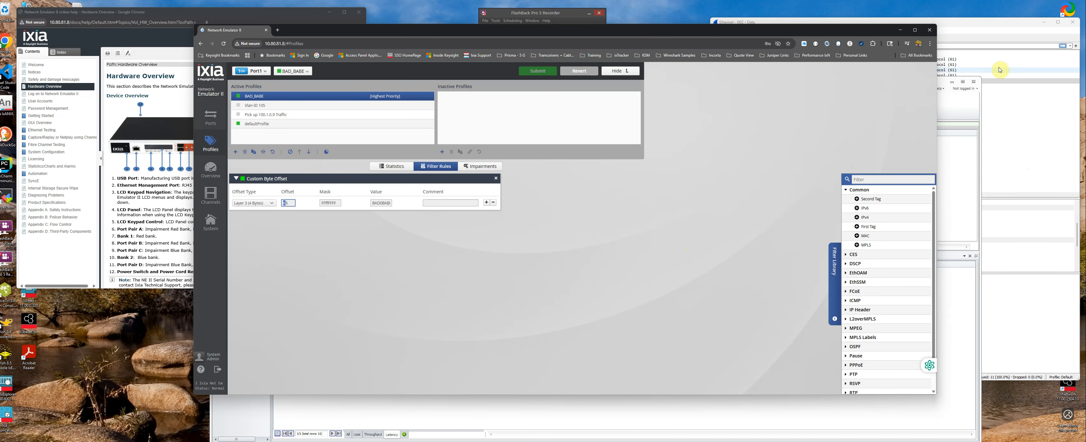
pyautogui.click(966, 24)
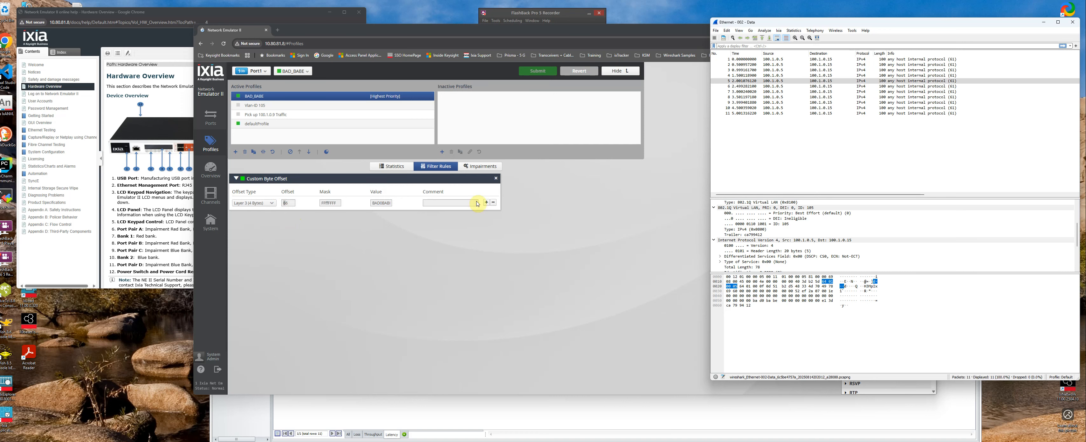
# - Return to Network Emulator II, look at the port view, and review the BAD_BABE profile's statistics through the bandwidth and traffic shaping sections
pyautogui.click(396, 166)
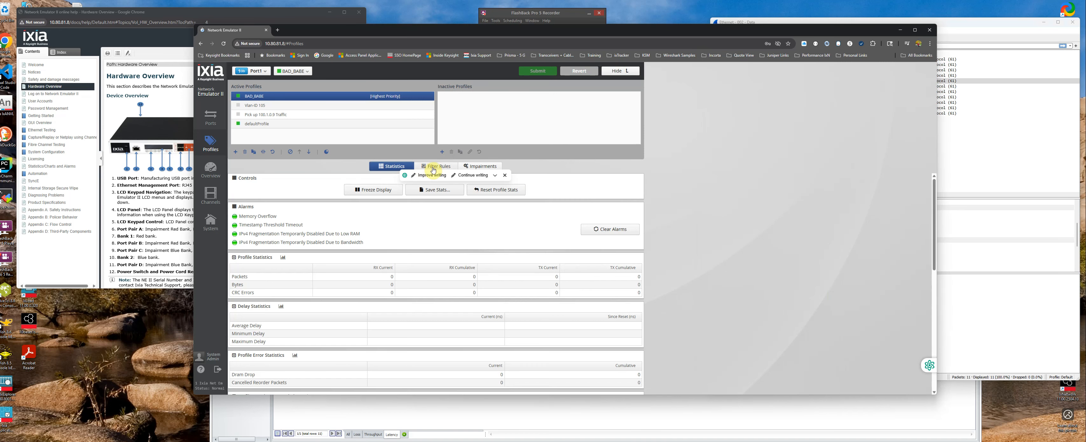
pyautogui.click(434, 169)
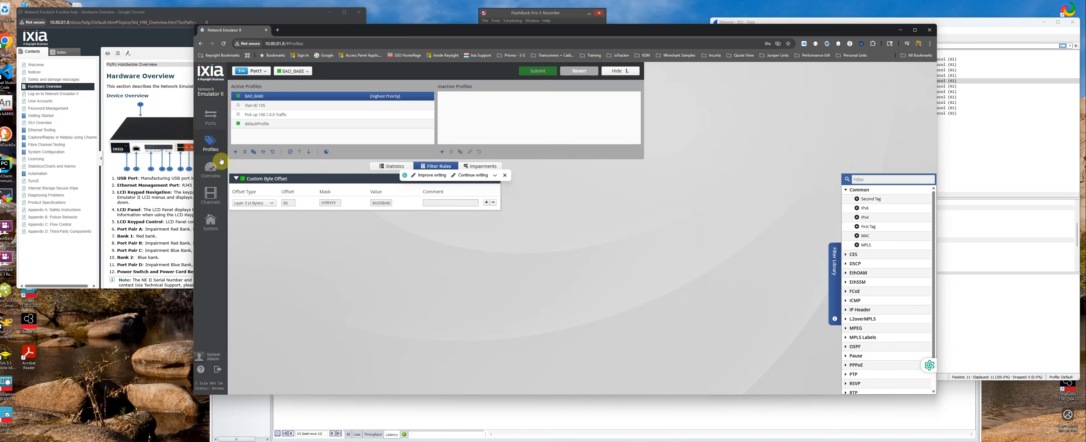
pyautogui.click(212, 120)
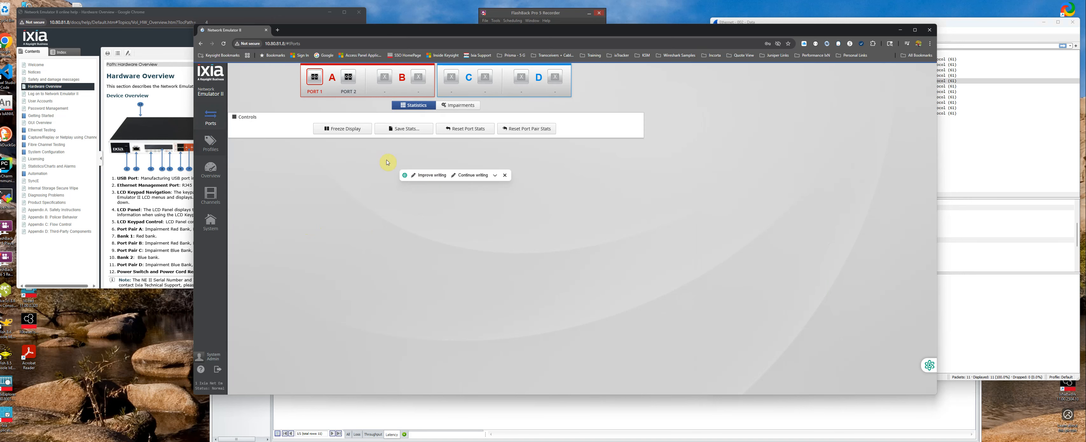
pyautogui.click(215, 148)
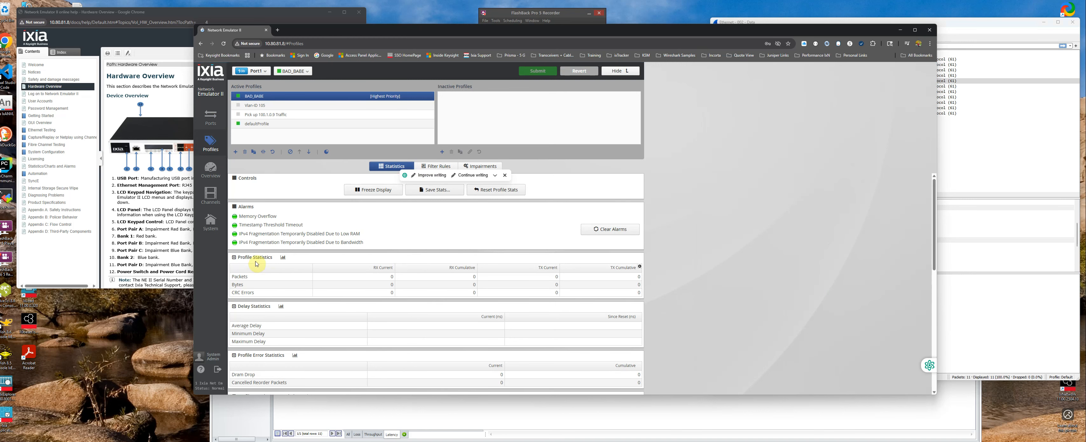
pyautogui.scroll(-10, 261, 266)
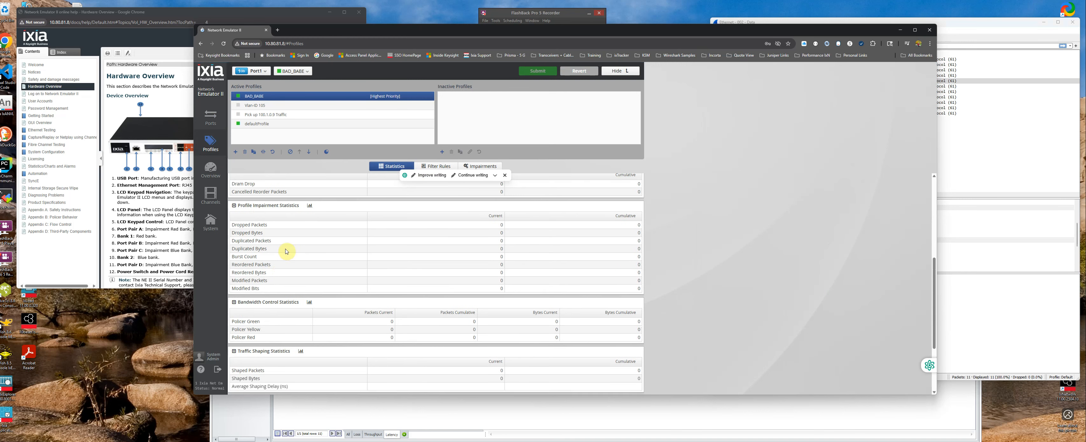
pyautogui.scroll(6, 295, 247)
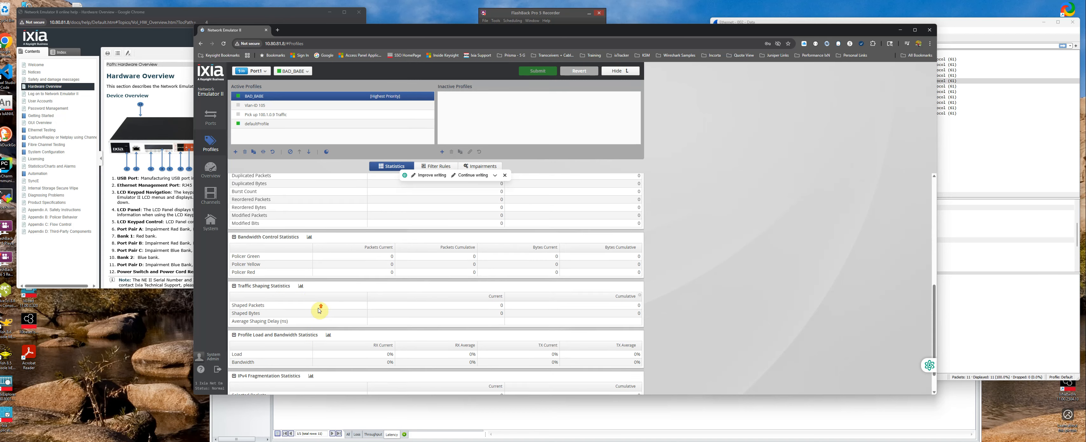
pyautogui.scroll(3, 322, 299)
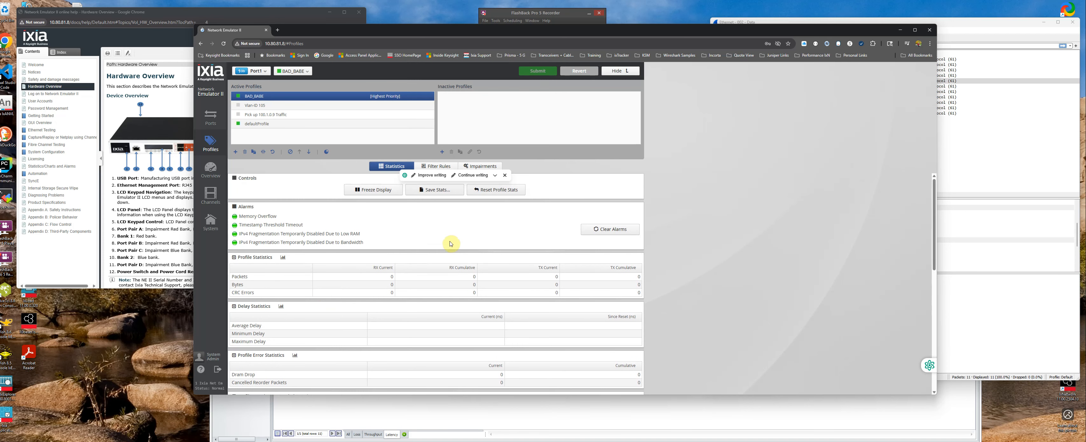
pyautogui.click(558, 13)
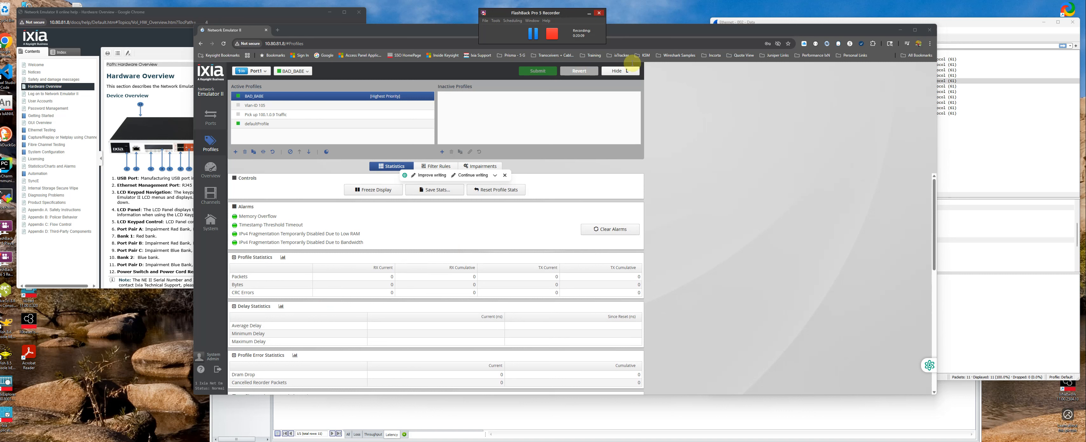
# - Show the BAD_BABE profile's impairment library, and open the Data Path and Port Impairments topic under Ethernet Testing in the online help
pyautogui.click(488, 168)
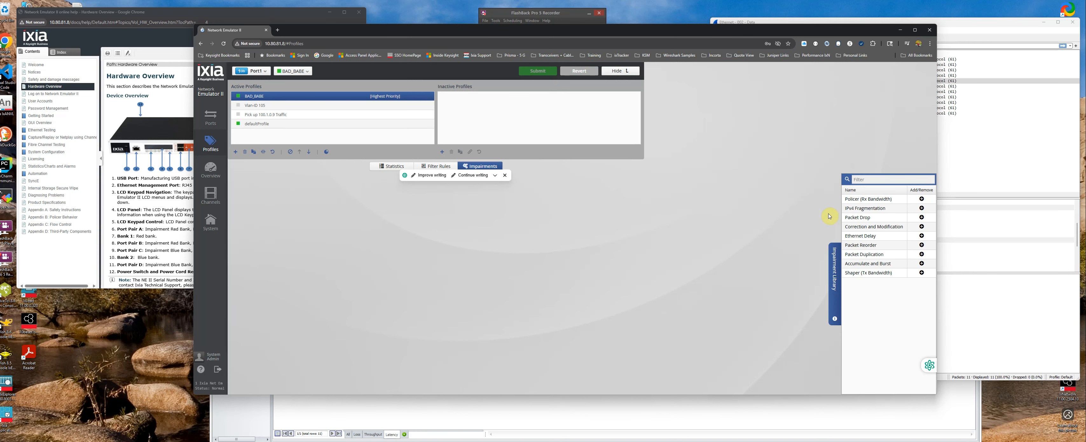
pyautogui.click(135, 192)
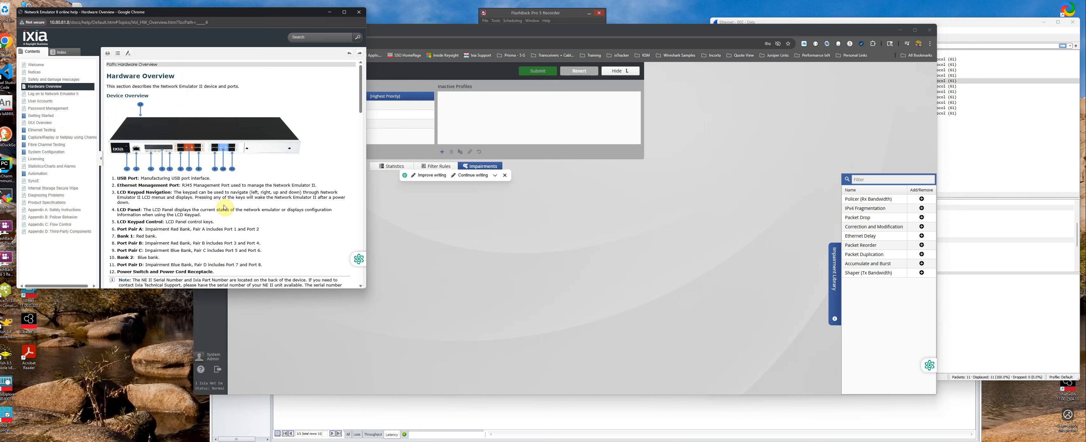
pyautogui.click(35, 131)
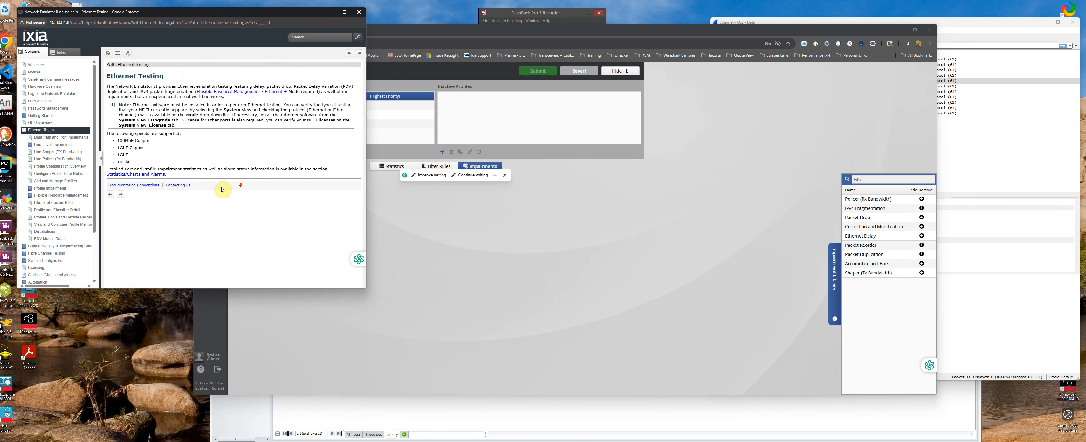
pyautogui.click(120, 196)
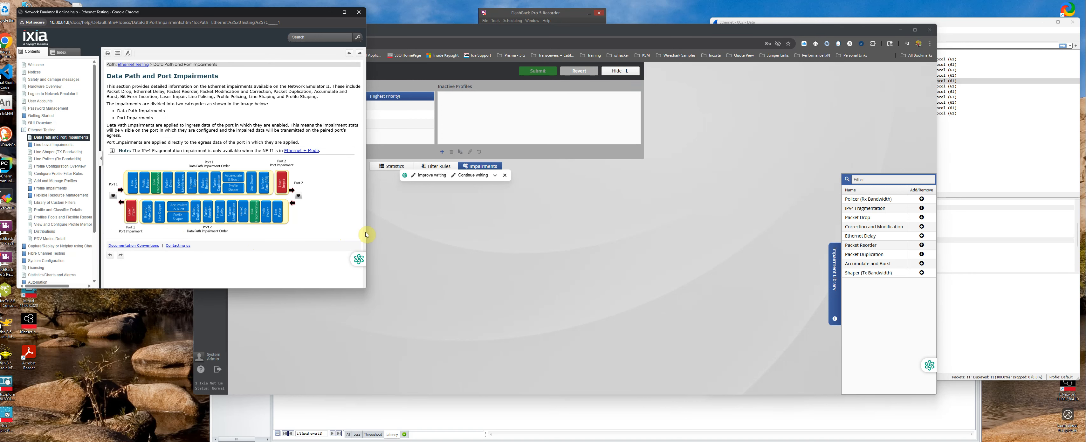
# - Enlarge the online help window in width and height, and reposition it to display the Data Path and Port Impairments topic
pyautogui.moveTo(367, 231); pyautogui.dragTo(648, 231)
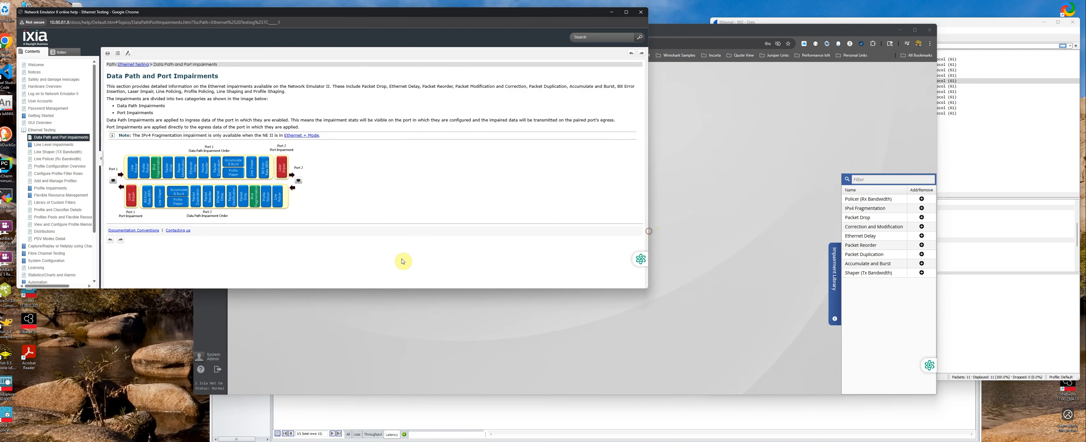
pyautogui.moveTo(287, 288); pyautogui.dragTo(298, 388)
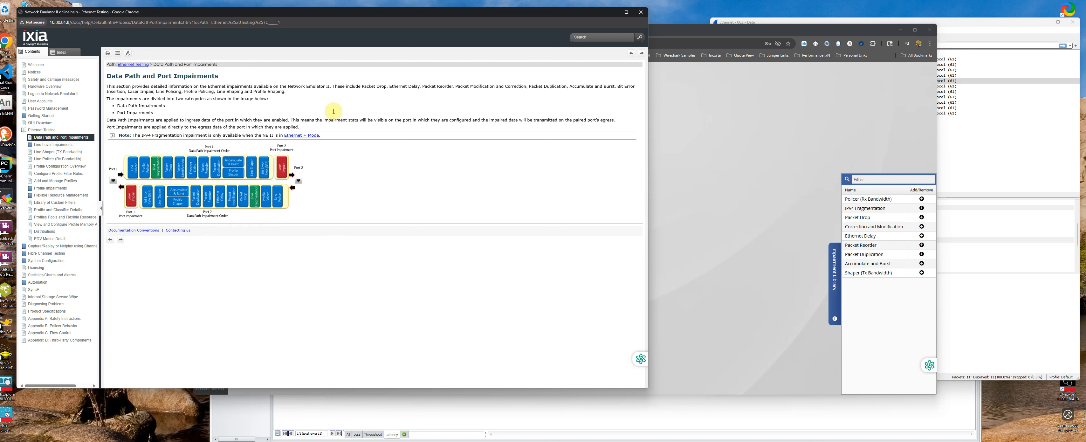
pyautogui.moveTo(394, 10); pyautogui.dragTo(392, 54)
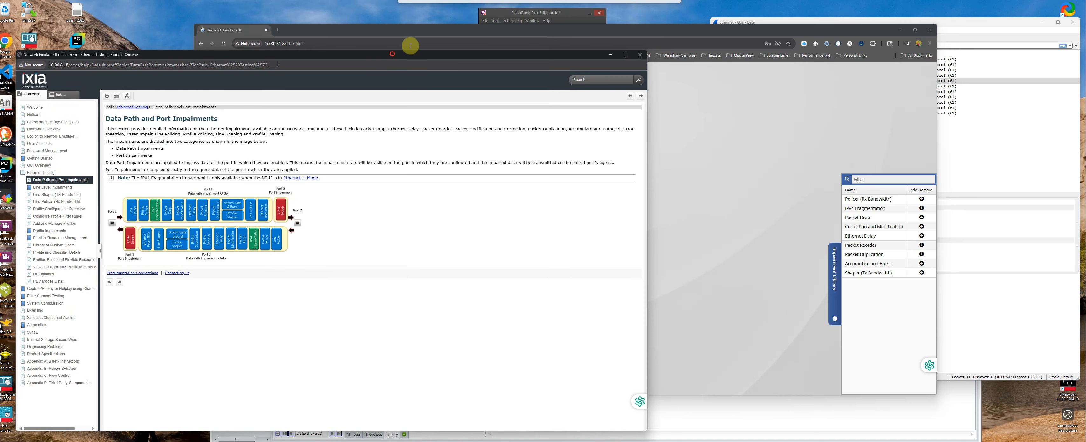
pyautogui.click(524, 16)
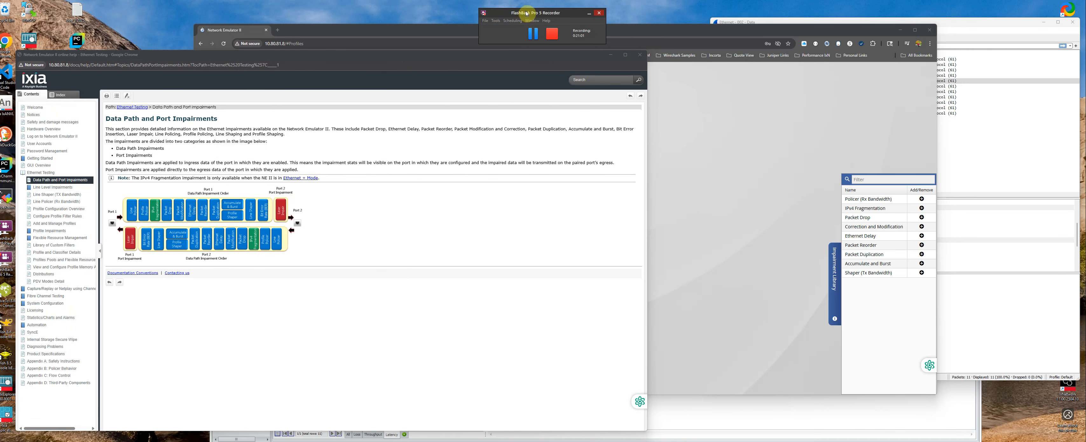